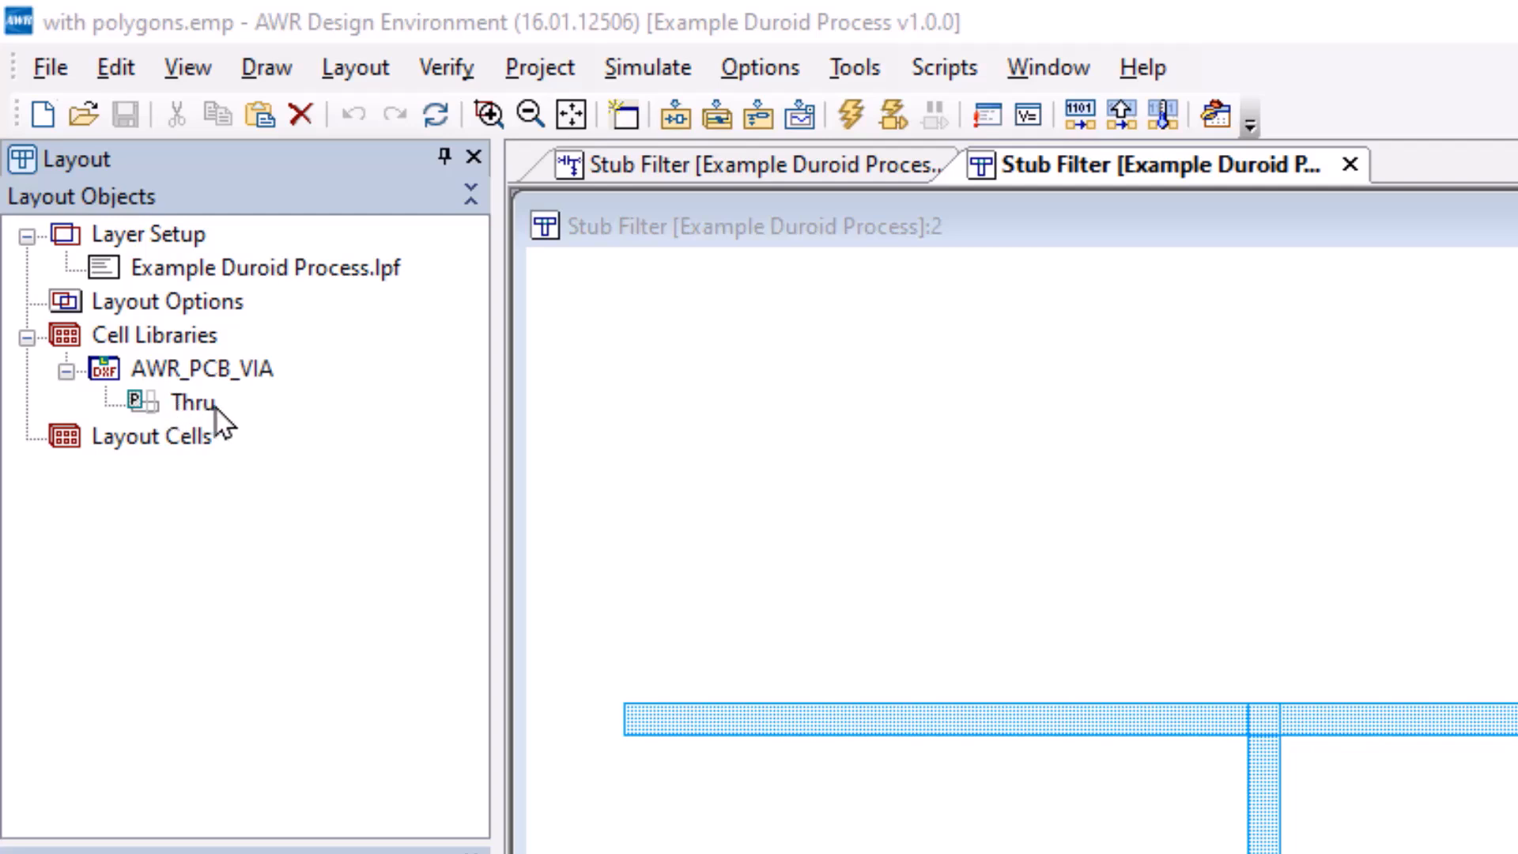
Step: Place a Thru via from the AWR_PCB_VIA library in the Stub Filter layout, below the horizontal line and left of the stub
left_click(238, 370)
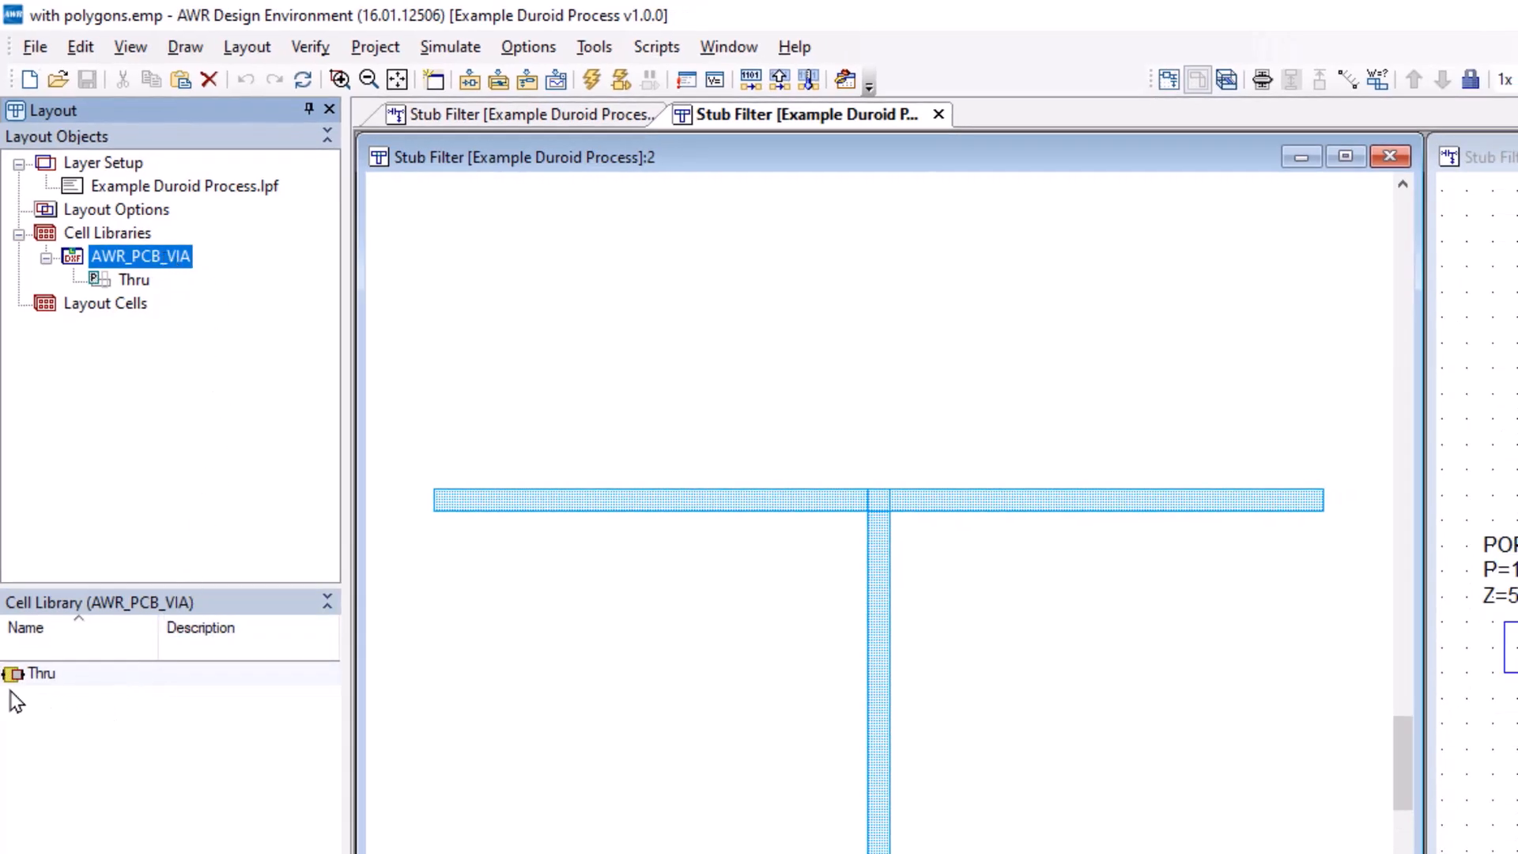
left_click(83, 690)
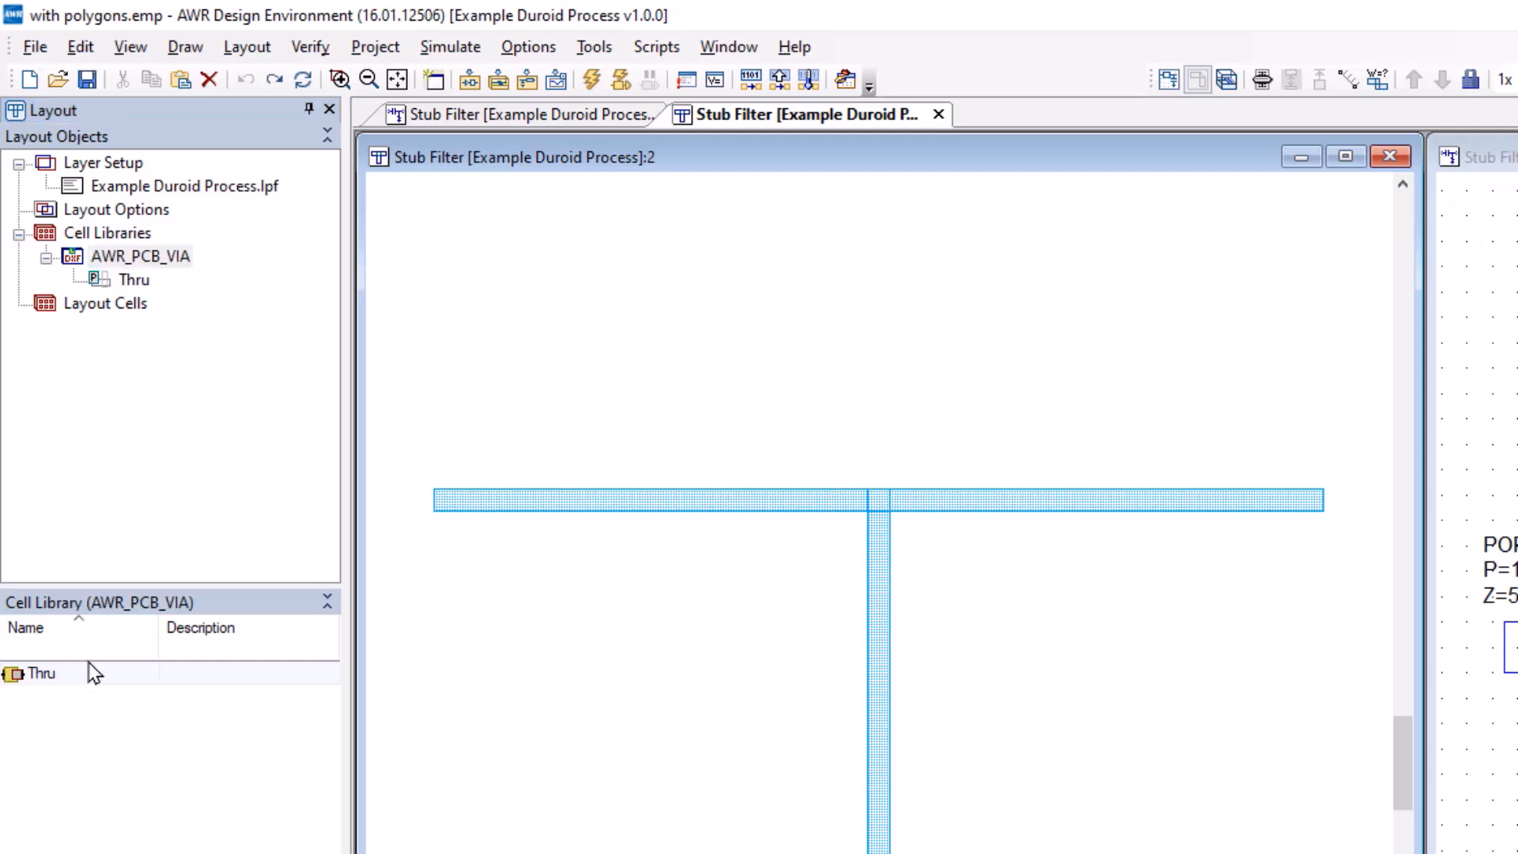
left_click(49, 678)
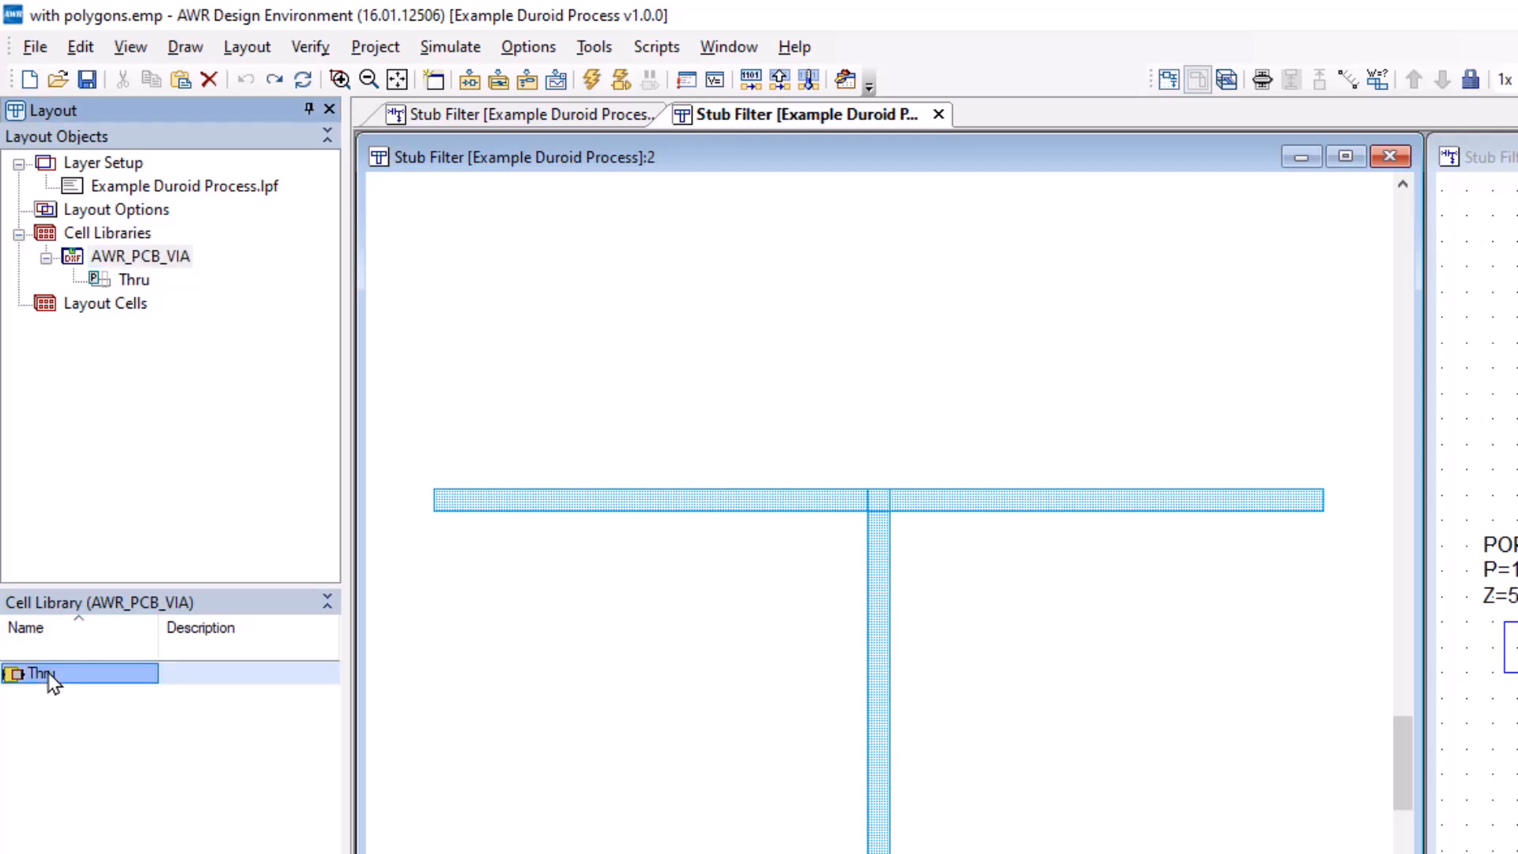
left_click_drag(52, 680, 737, 630)
key("Escape")
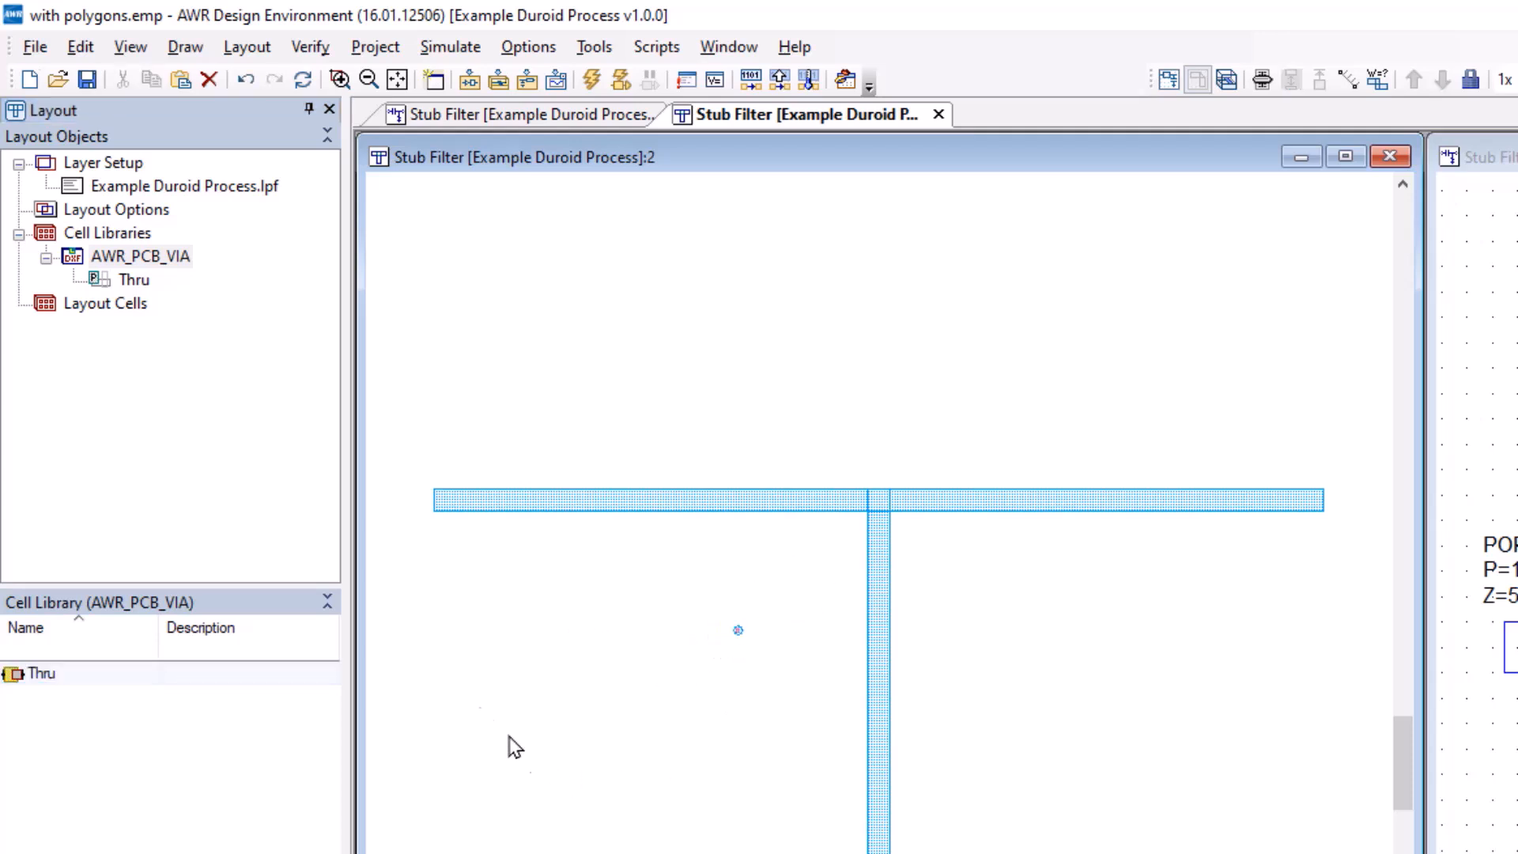
Step: Place a second Thru via from the cell library just above the first one in the layout
right_click(422, 652)
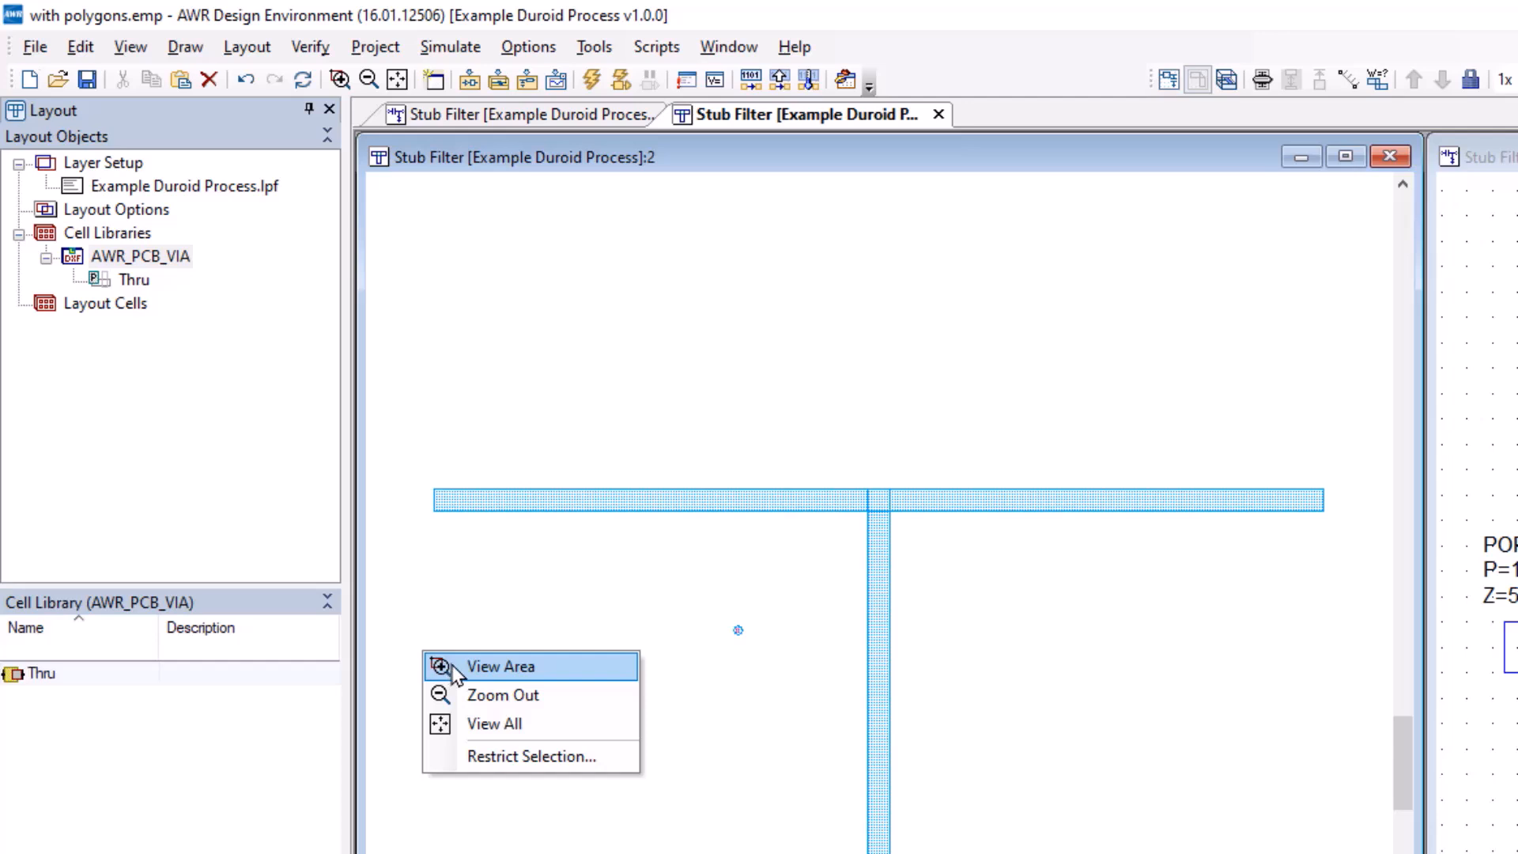
left_click(459, 667)
left_click_drag(499, 434, 985, 760)
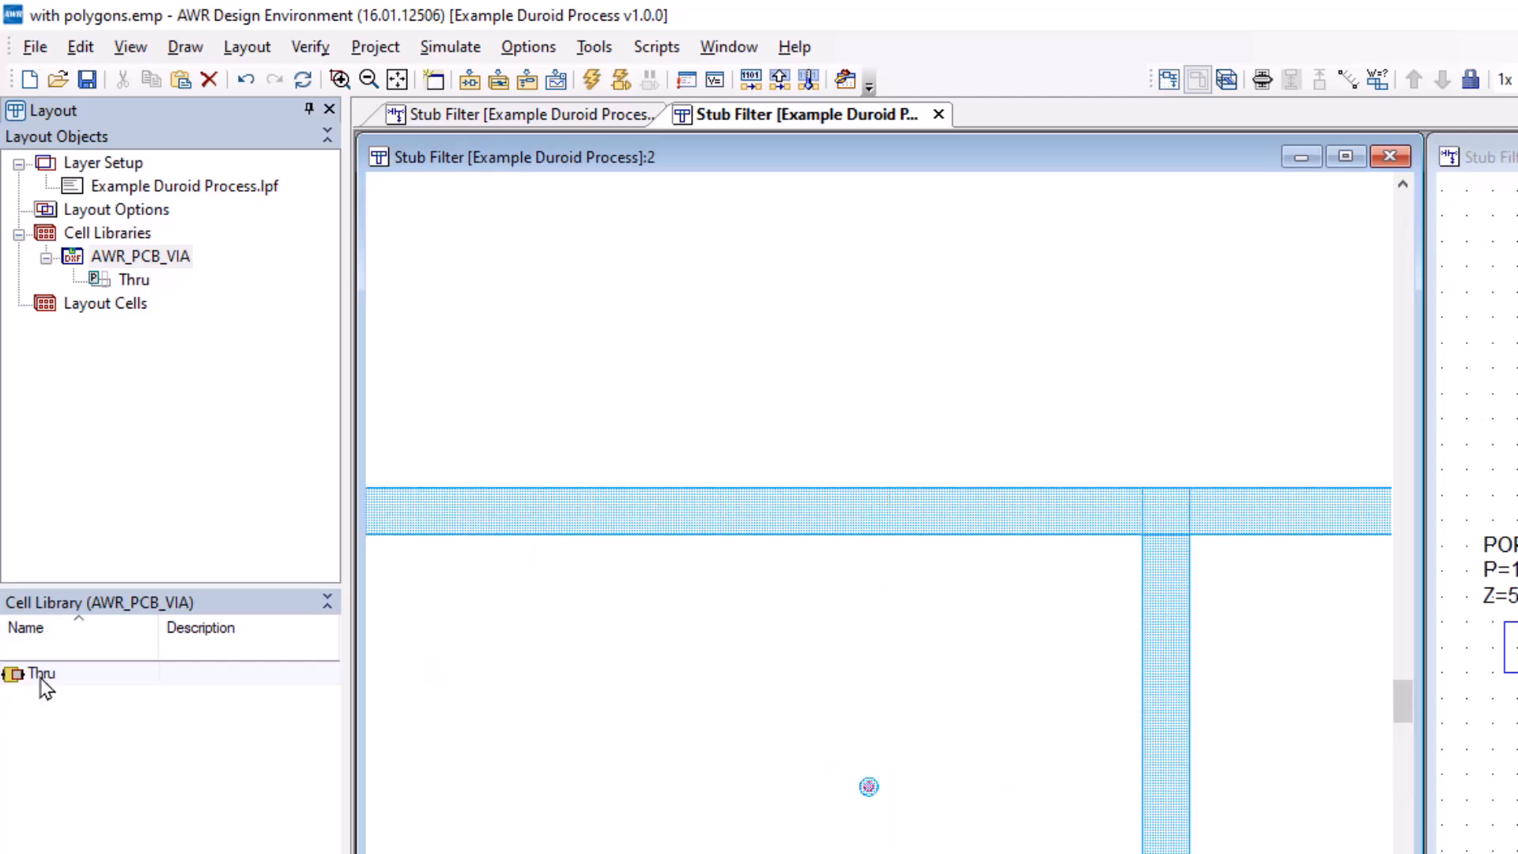
left_click_drag(35, 680, 868, 651)
left_click(858, 661)
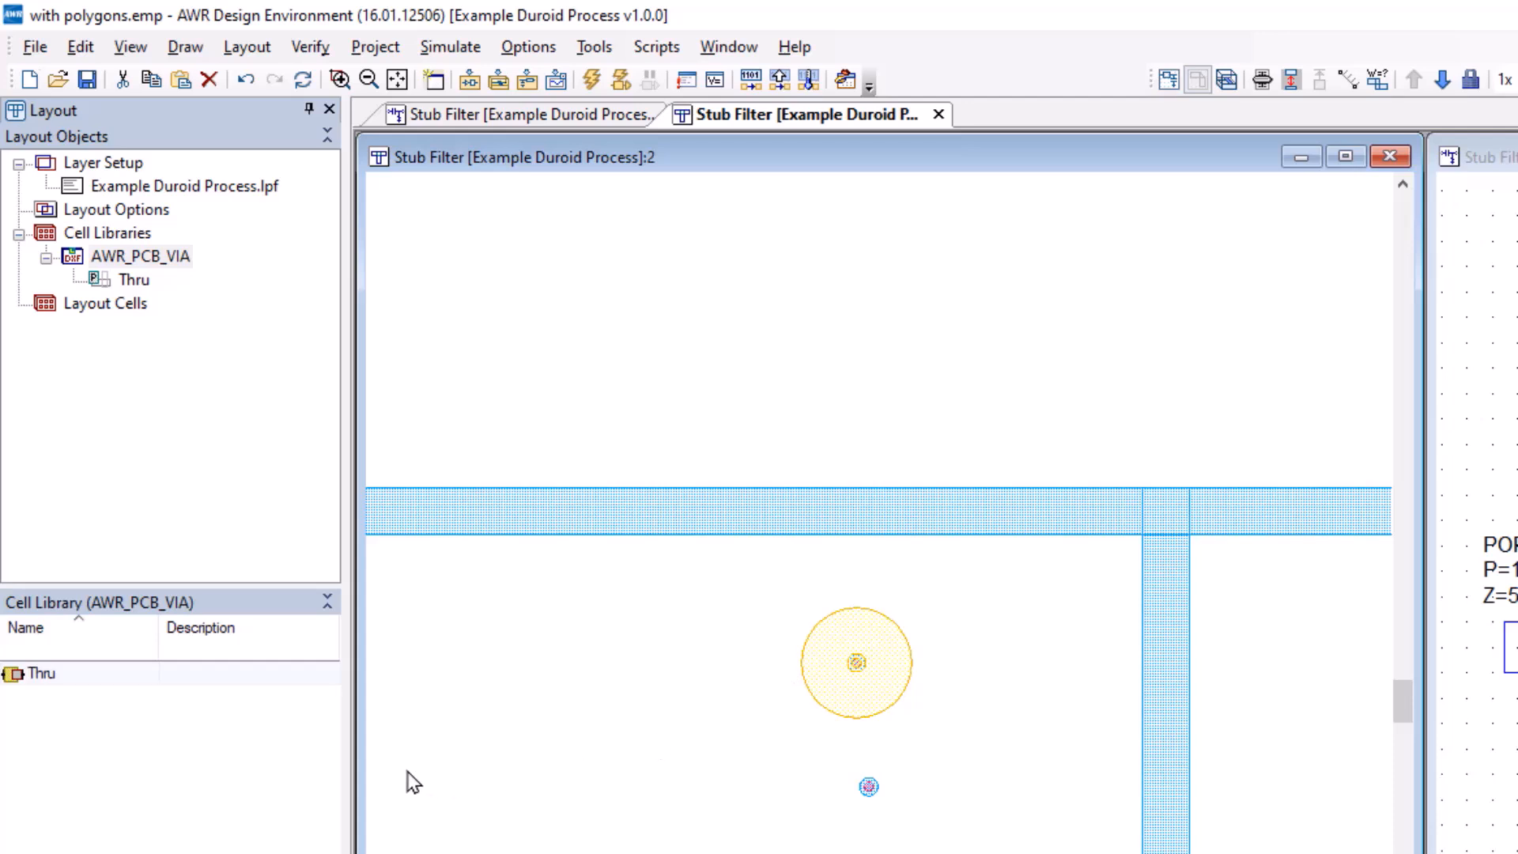
Step: Copy the upper Thru via and paste the copy below the two existing vias
left_click(691, 761)
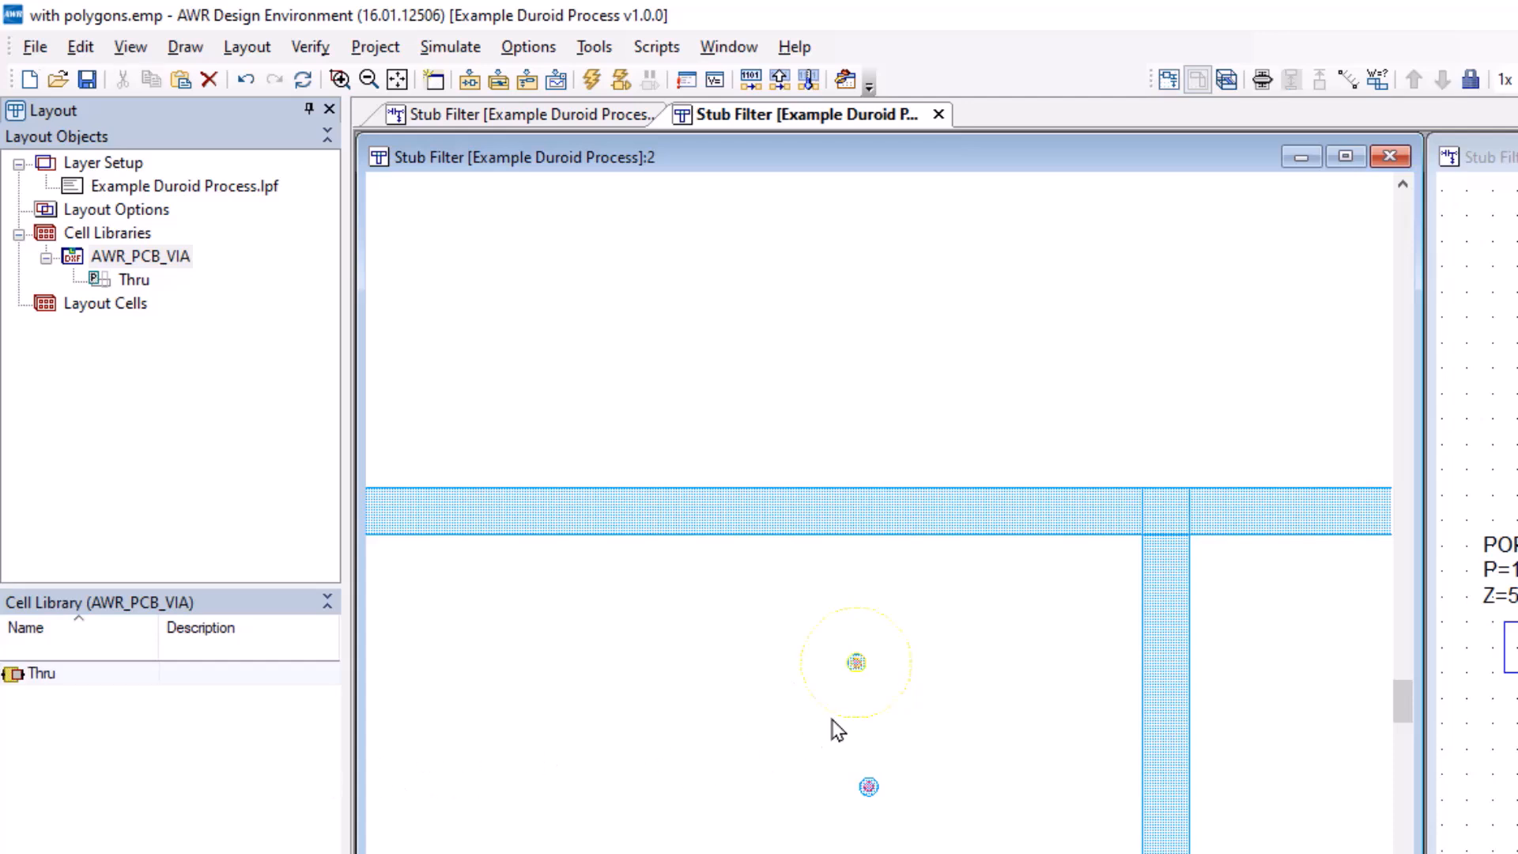
left_click(846, 665)
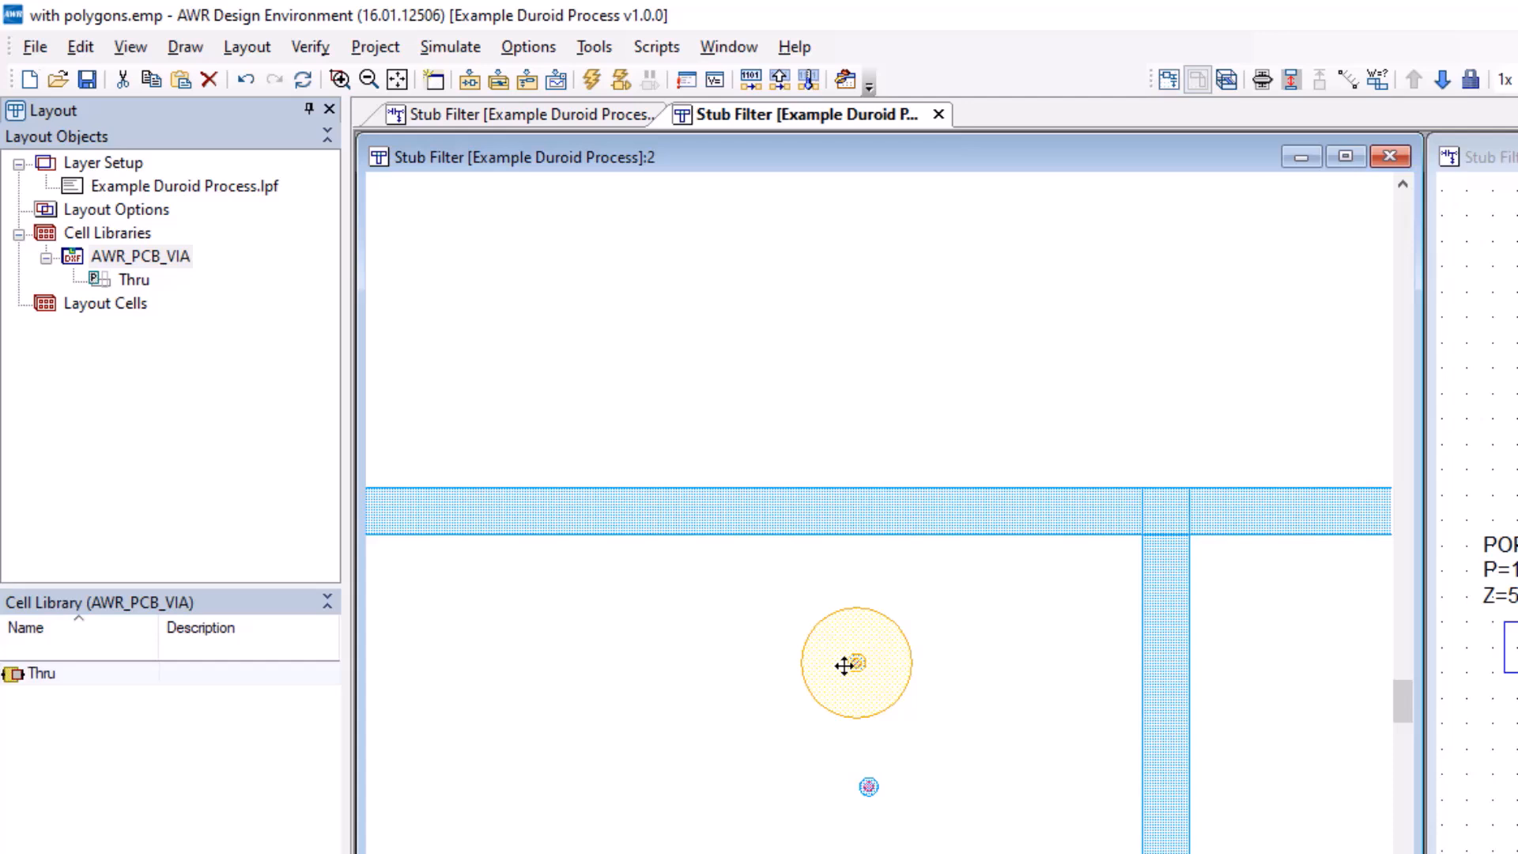
key("ctrl+v")
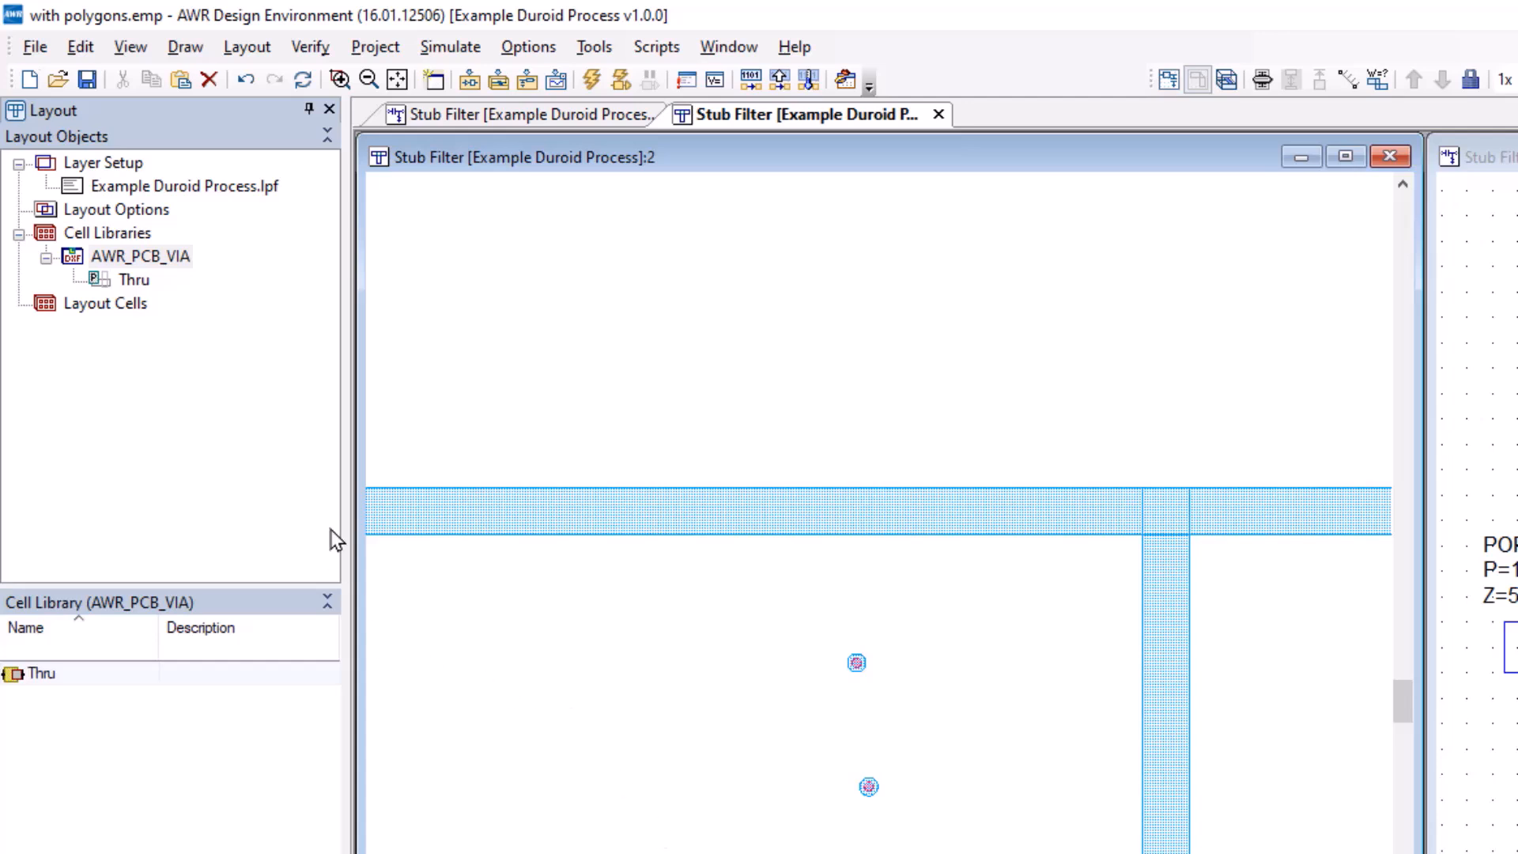
Step: Inspect the Thru cell of the AWR_PCB_VIA library in its own layout view and close that view
double_click(133, 282)
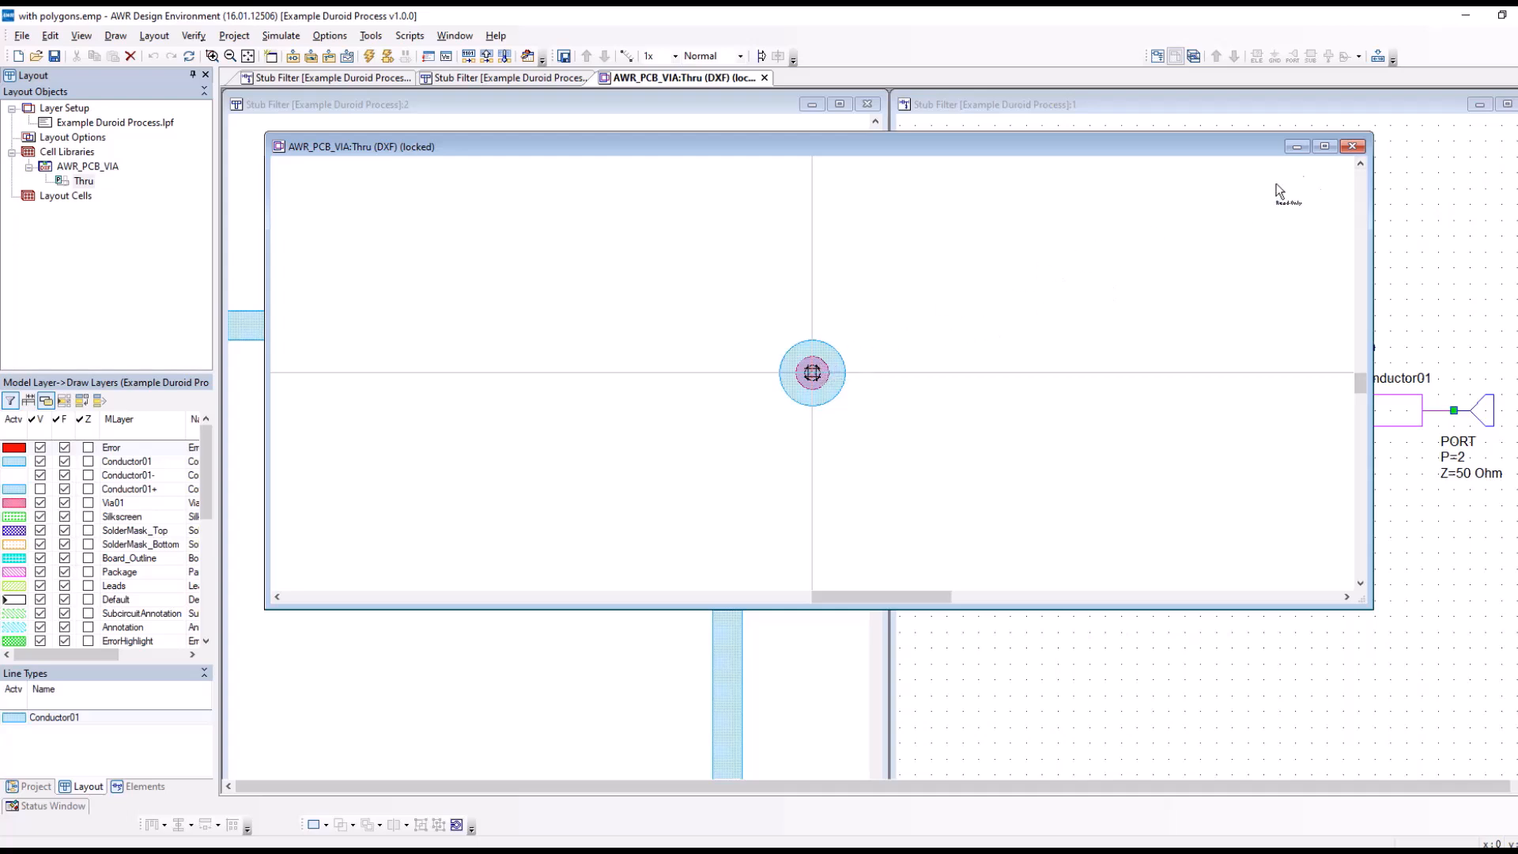
left_click(1350, 148)
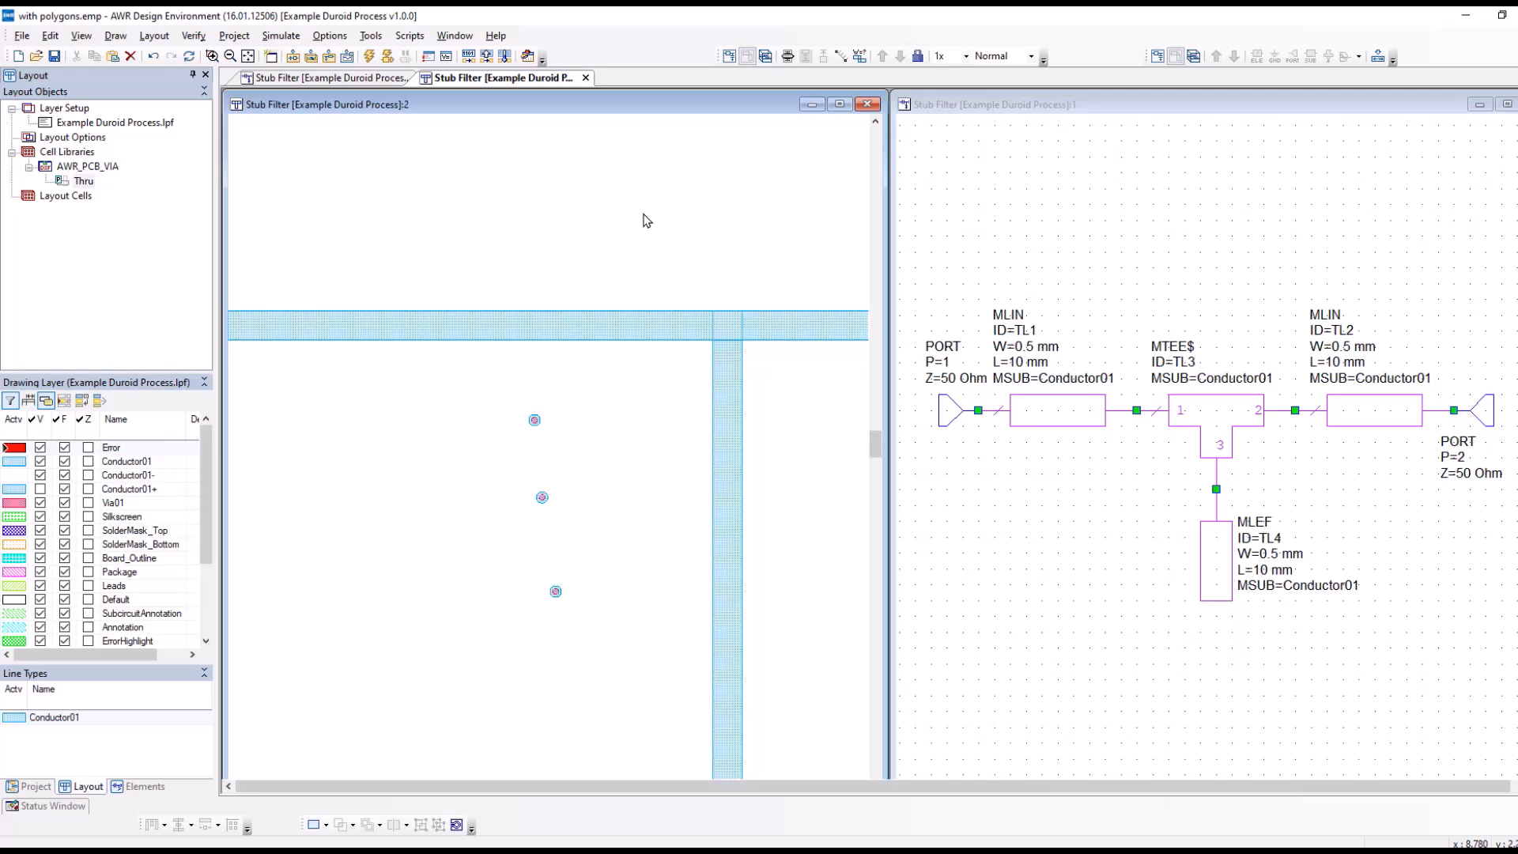
mouse_move(204, 449)
left_mouse_down()
mouse_move(204, 528)
mouse_move(204, 449)
left_mouse_up()
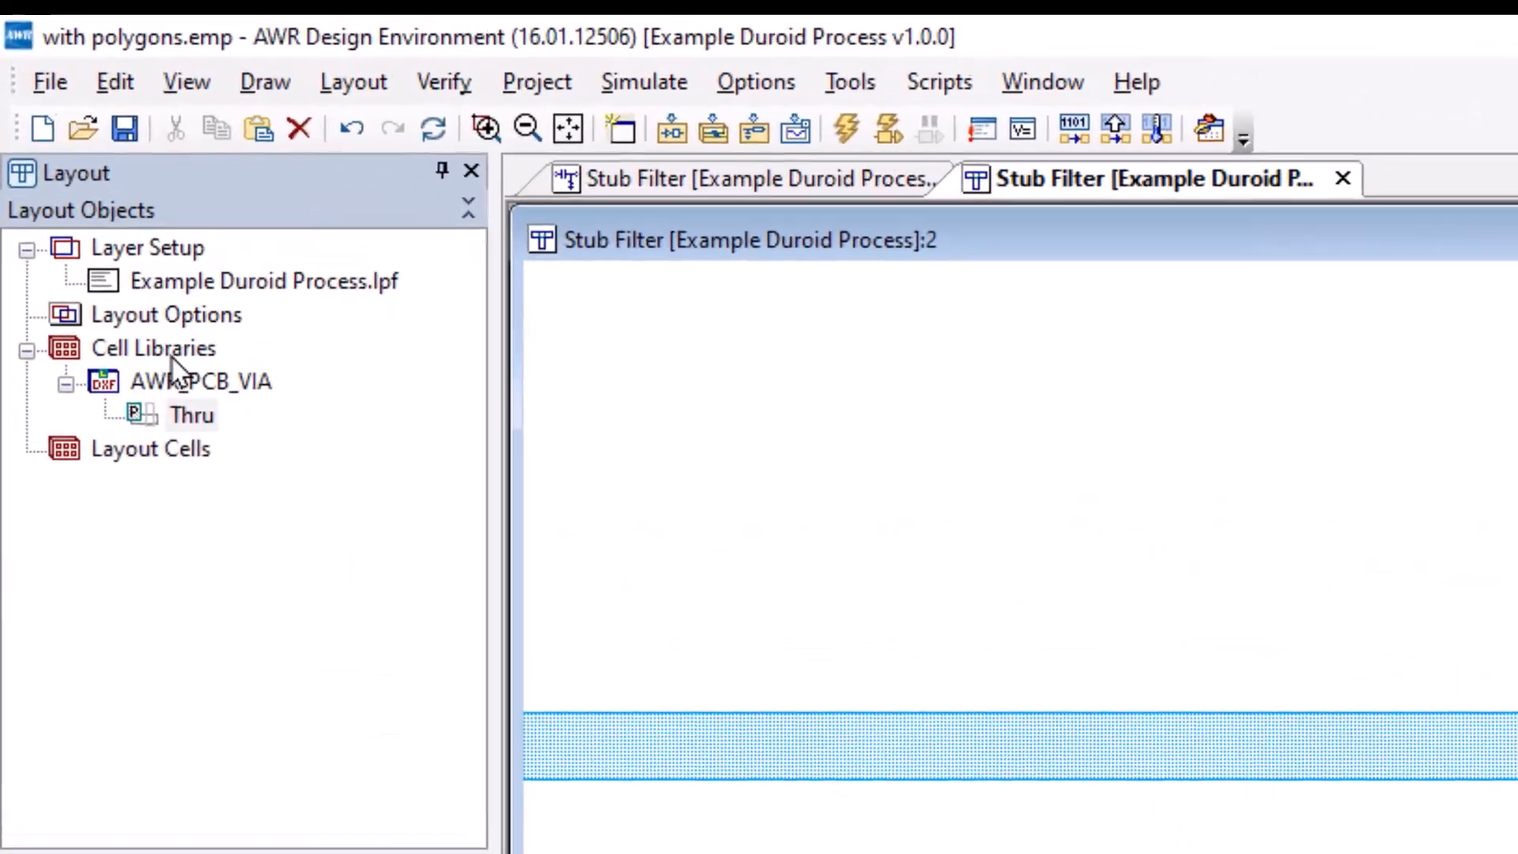
Step: Create a new cell library named Package with the DXF Cell Library File type
right_click(175, 364)
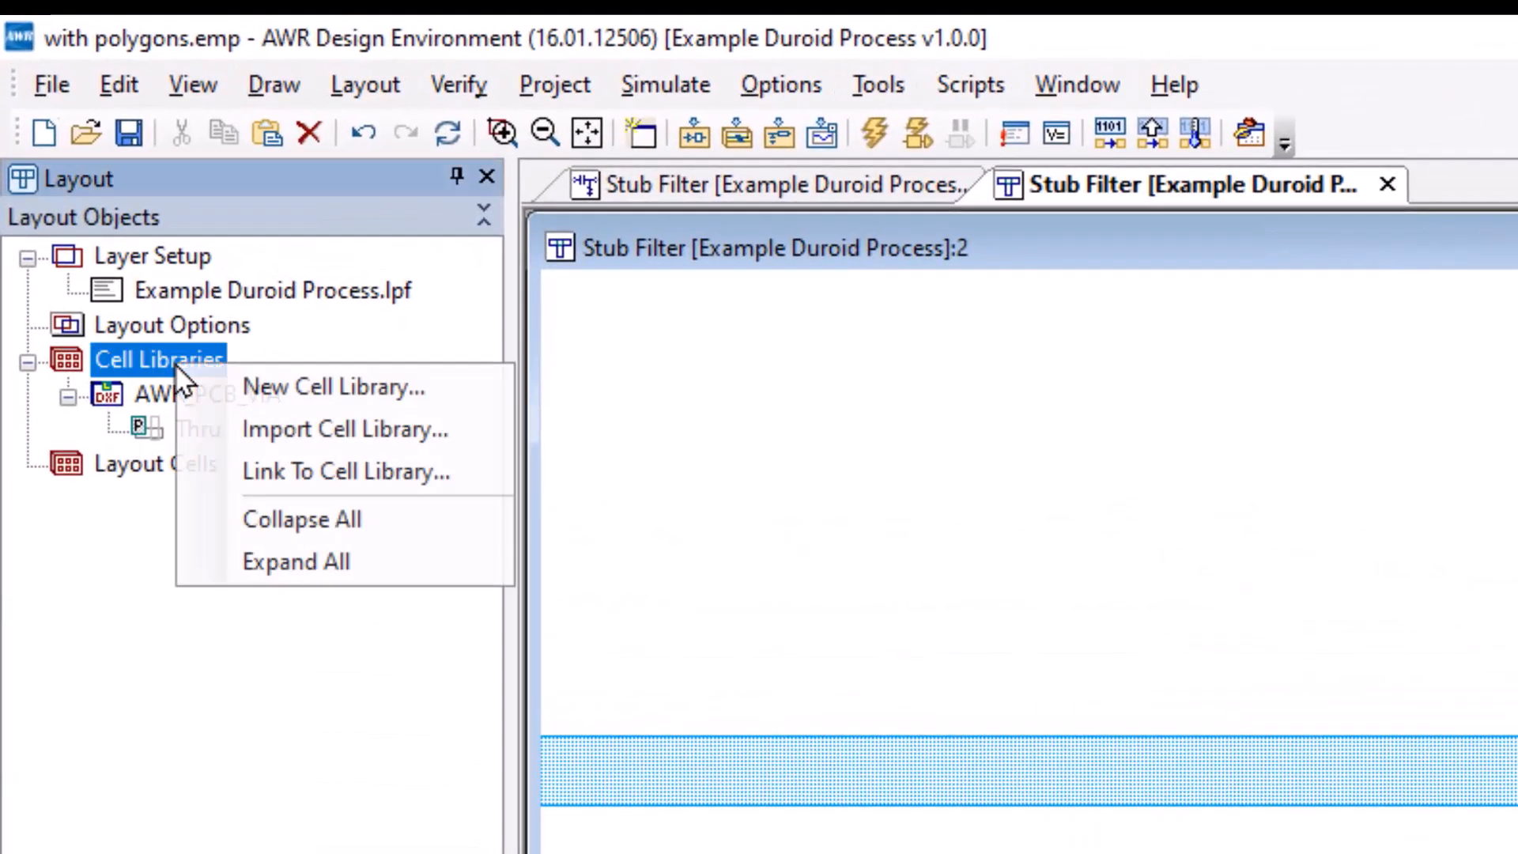
left_click(242, 391)
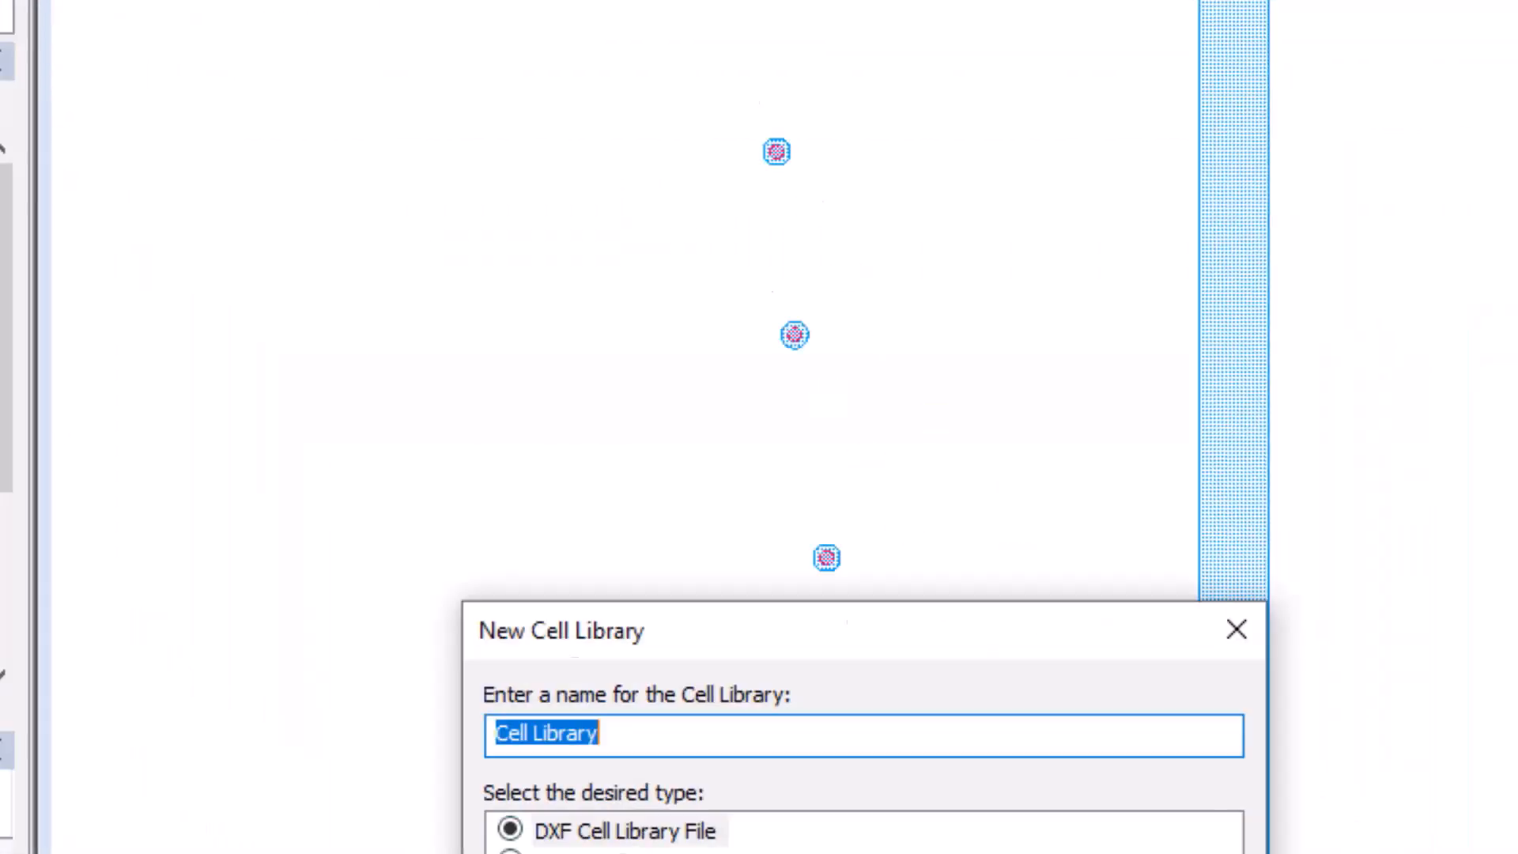
type("Package")
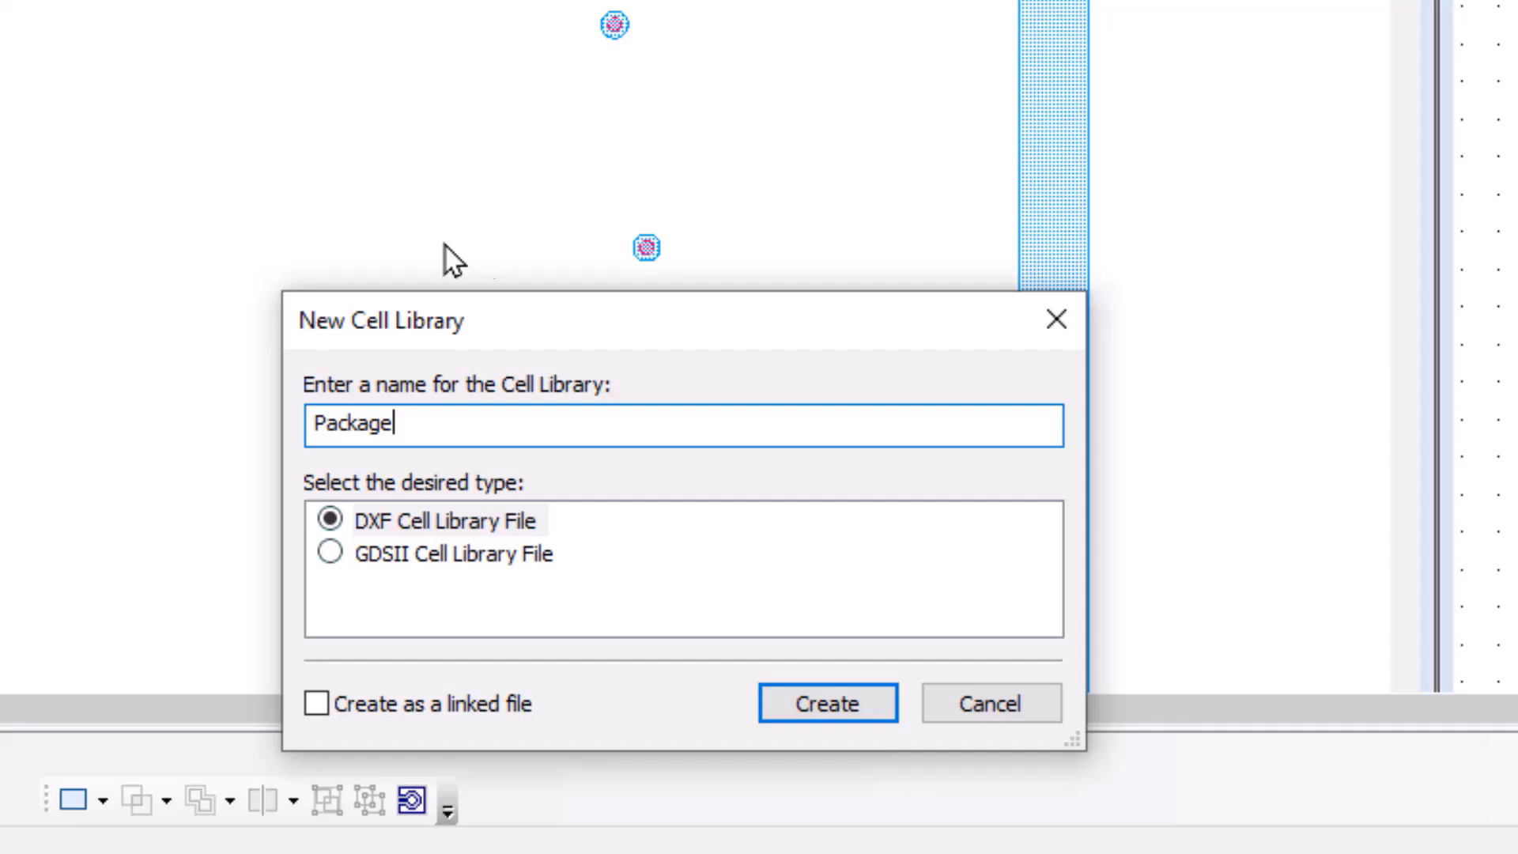
left_click(819, 711)
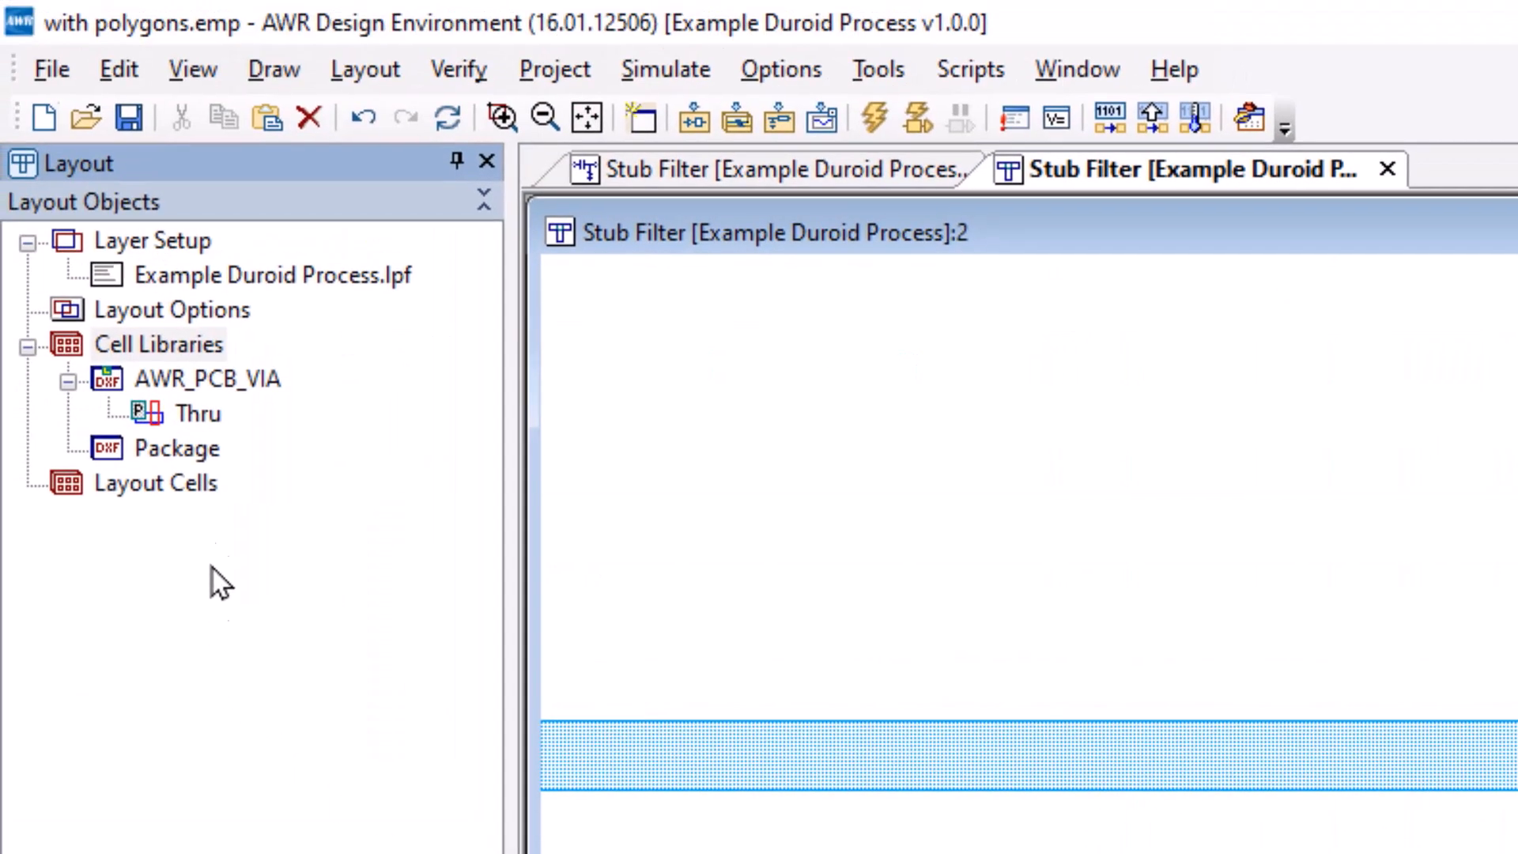
Step: Add a new layout cell named Inductor1005 to the Package library
right_click(202, 450)
left_click(257, 479)
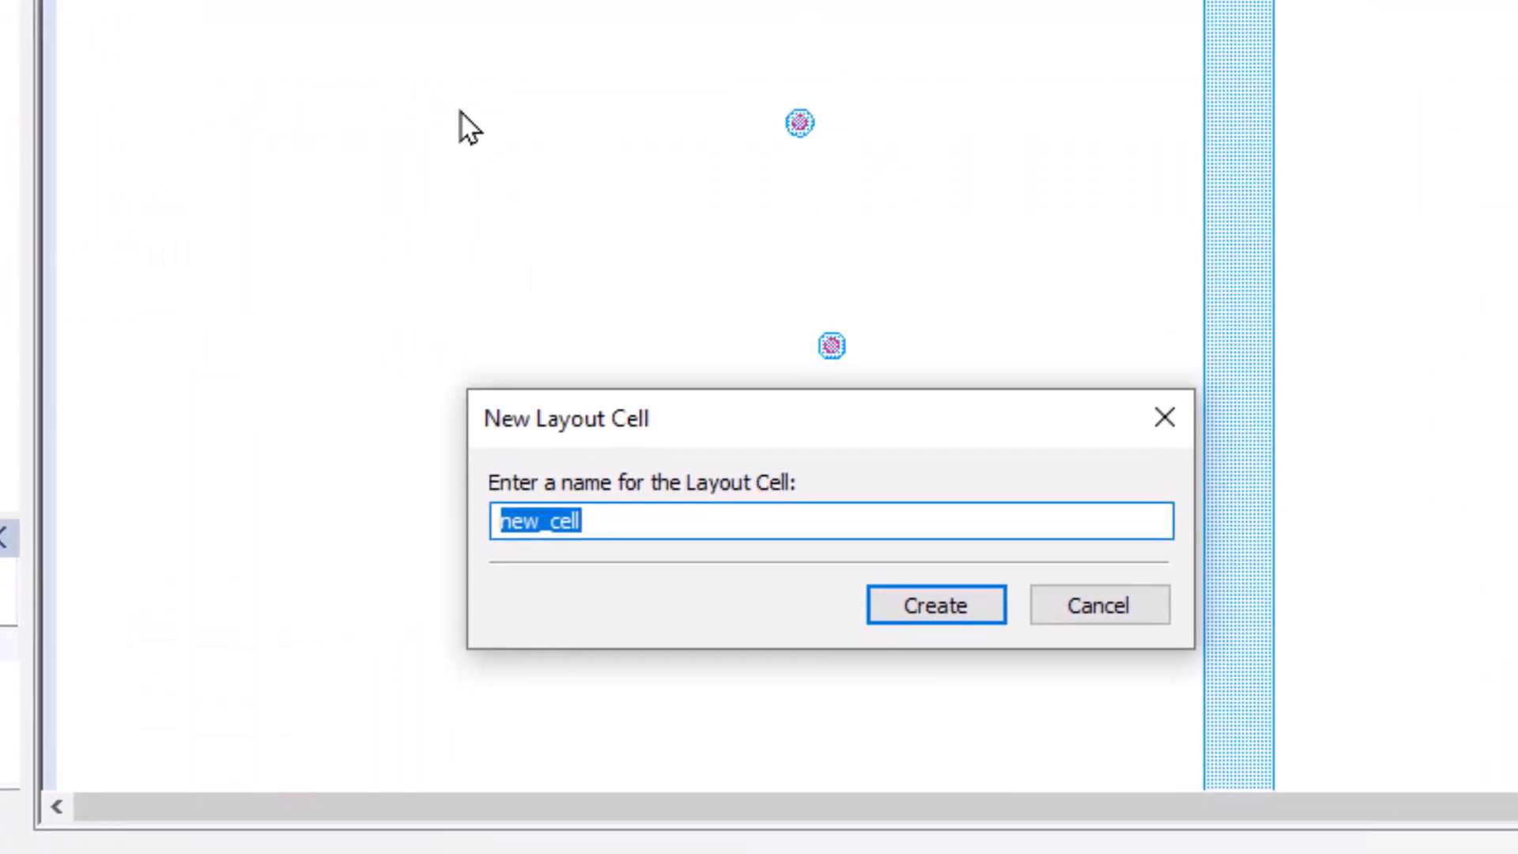
type("Induc")
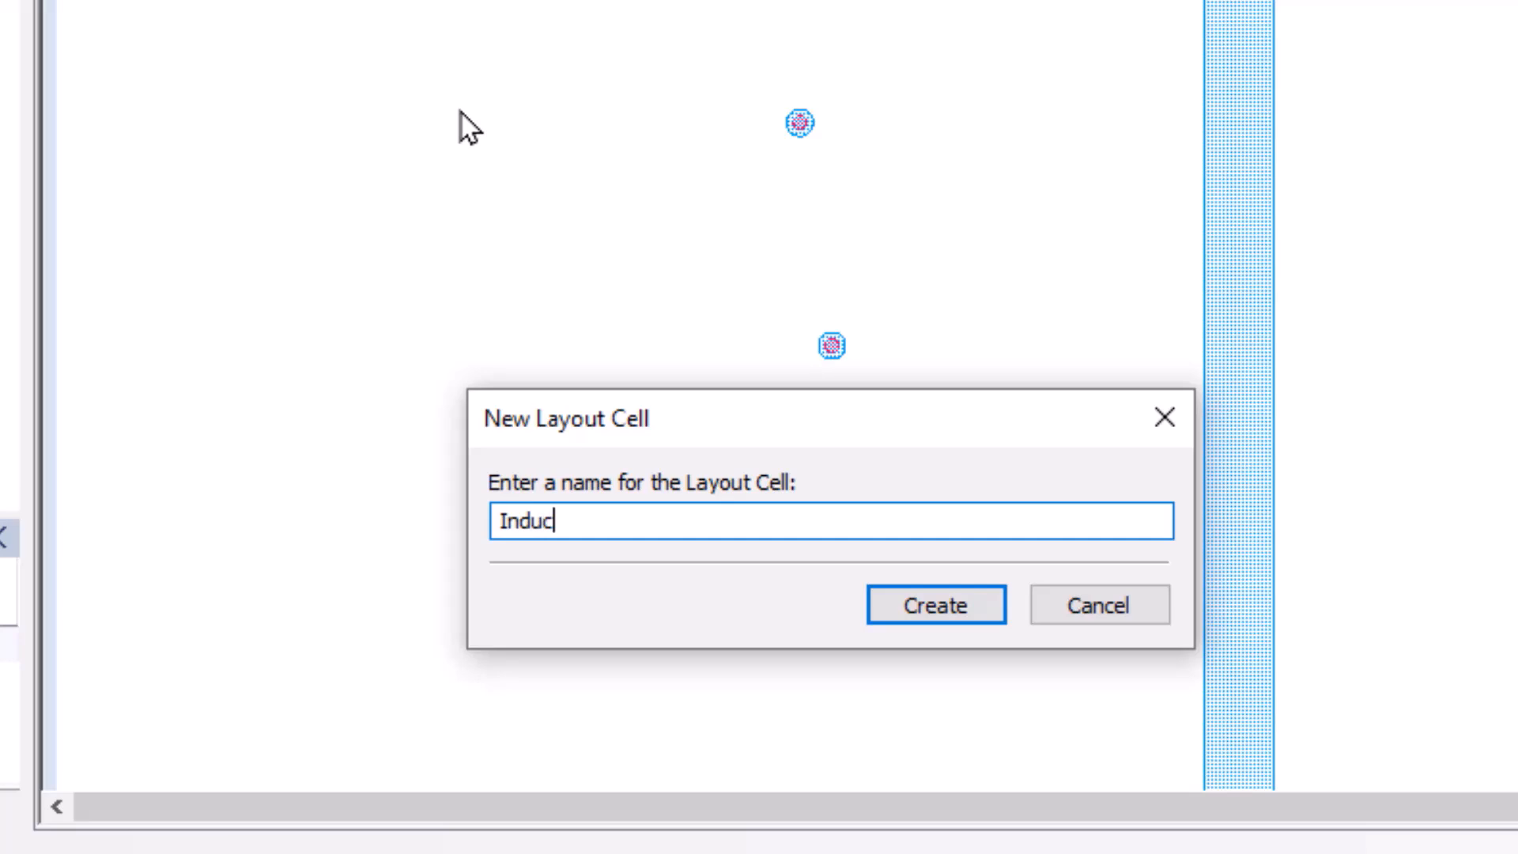
type("tor 1")
key("minus")
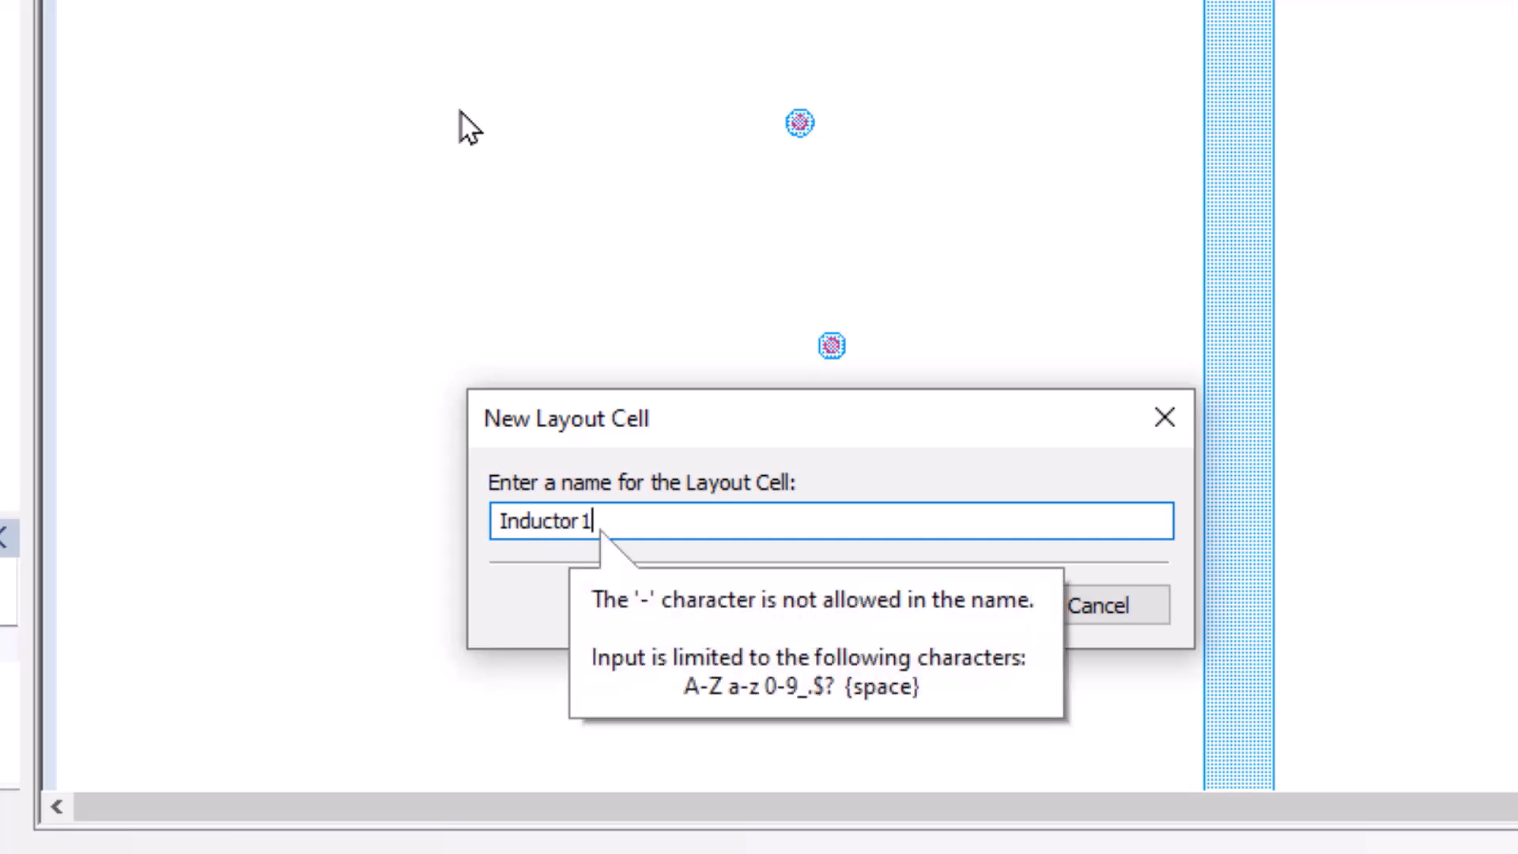
type("5")
key("BackSpace")
type("00")
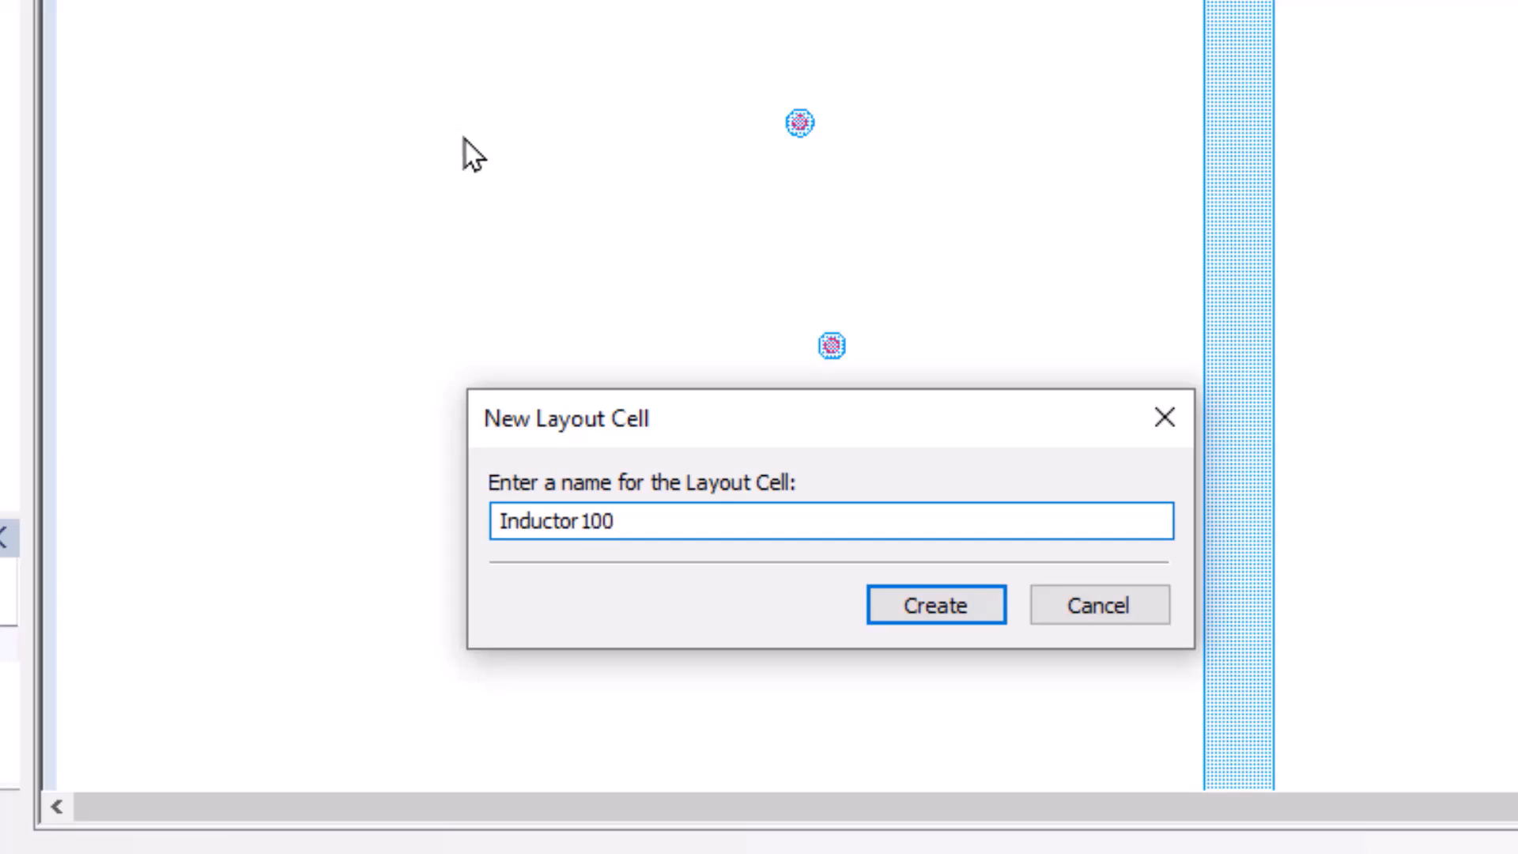
type("5")
key("Return")
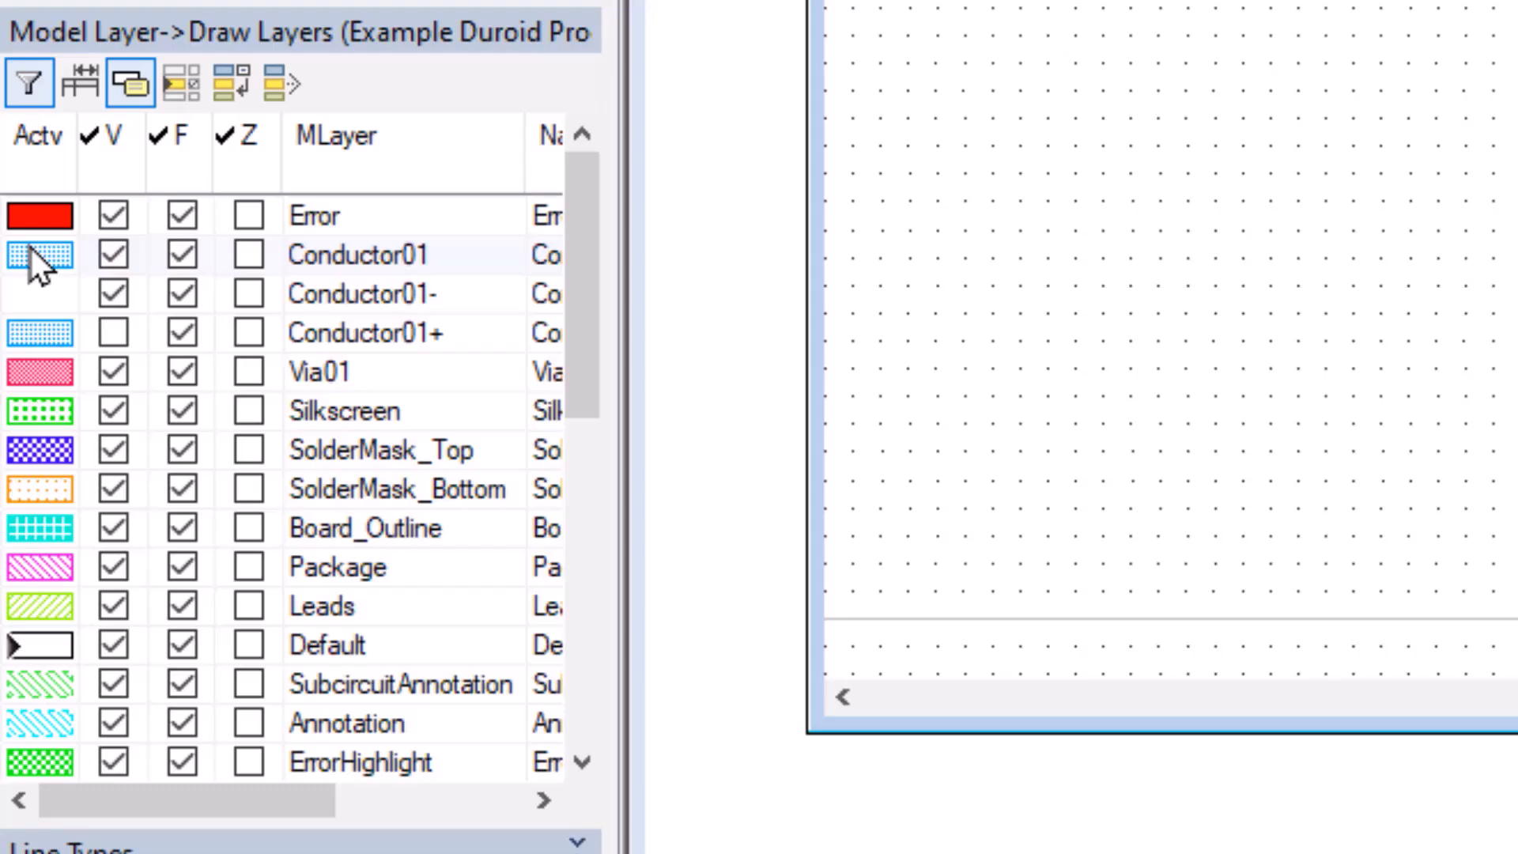
Step: Make Package the active draw layer and start the rectangle tool in the Inductor1005 cell
left_click(32, 571)
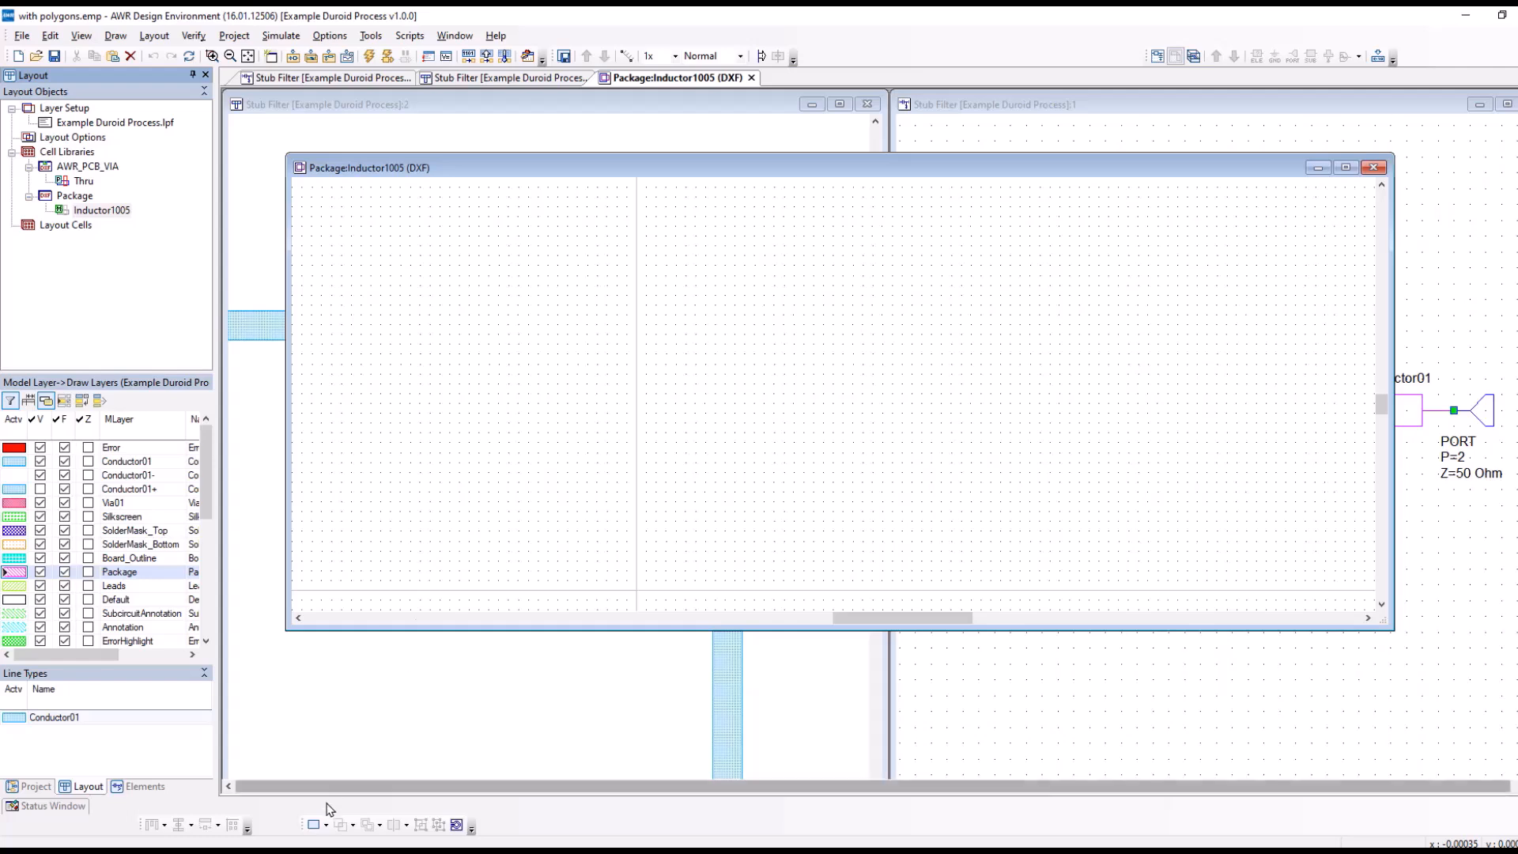
left_click(313, 824)
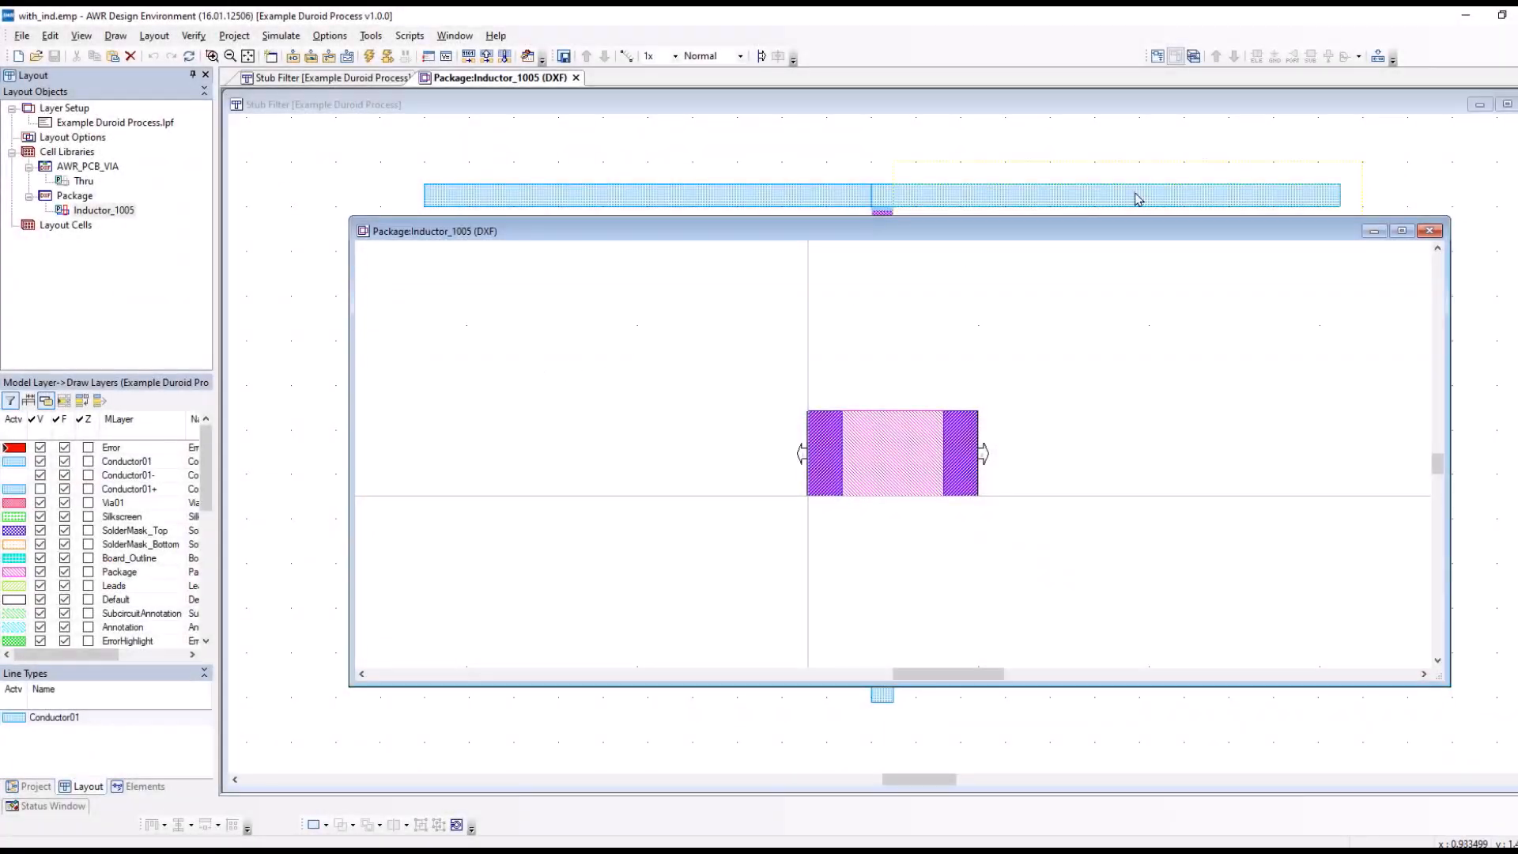
Step: Enlarge the Inductor_1005 cell view and examine the cell ports at the outer edges of both solder pads
left_click(1403, 231)
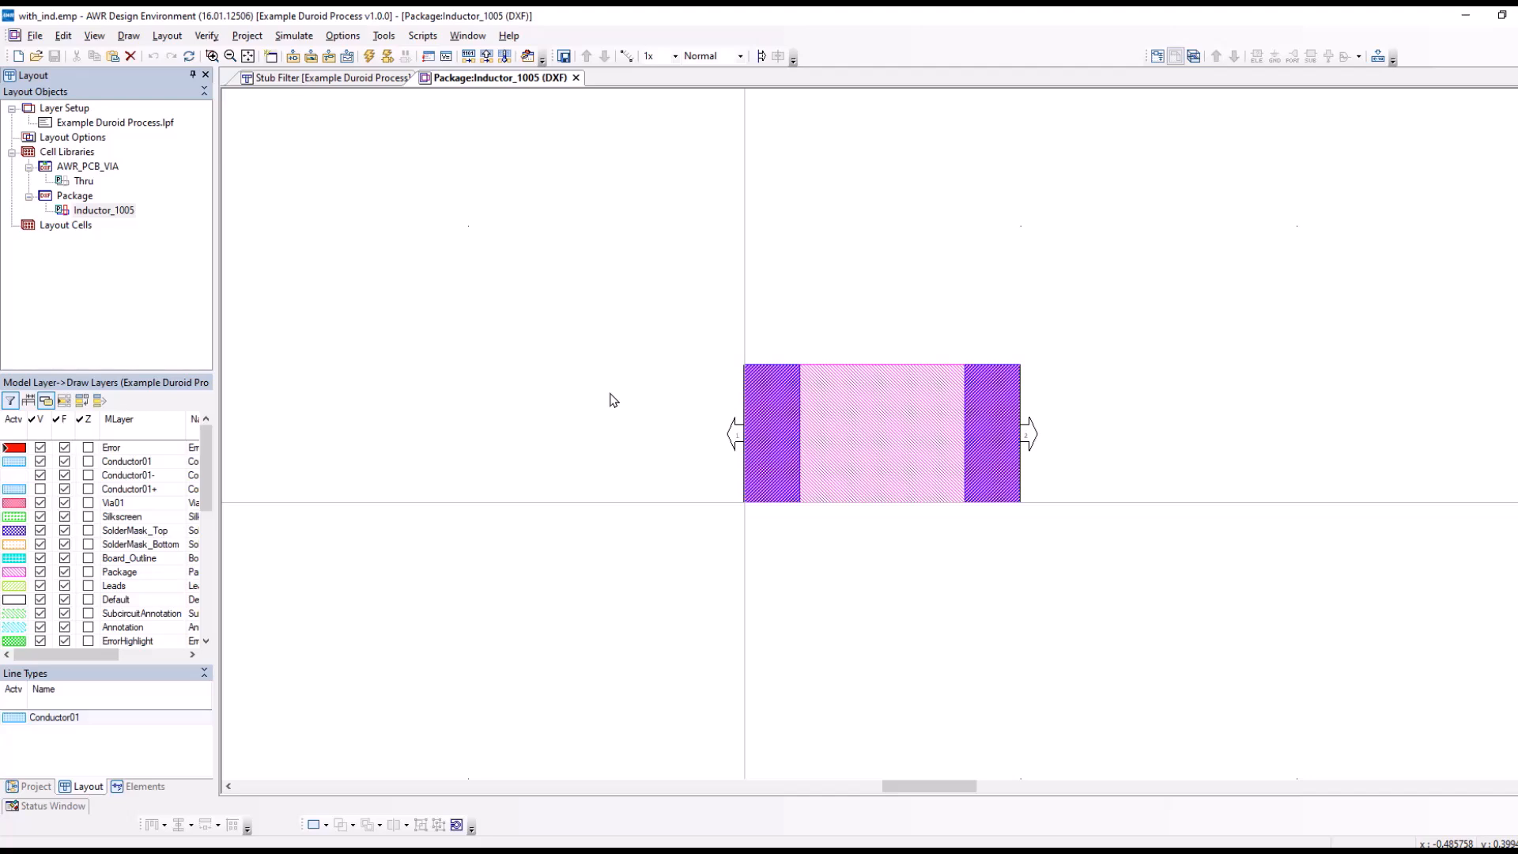
right_click(602, 385)
left_click(615, 393)
left_click_drag(661, 350, 815, 535)
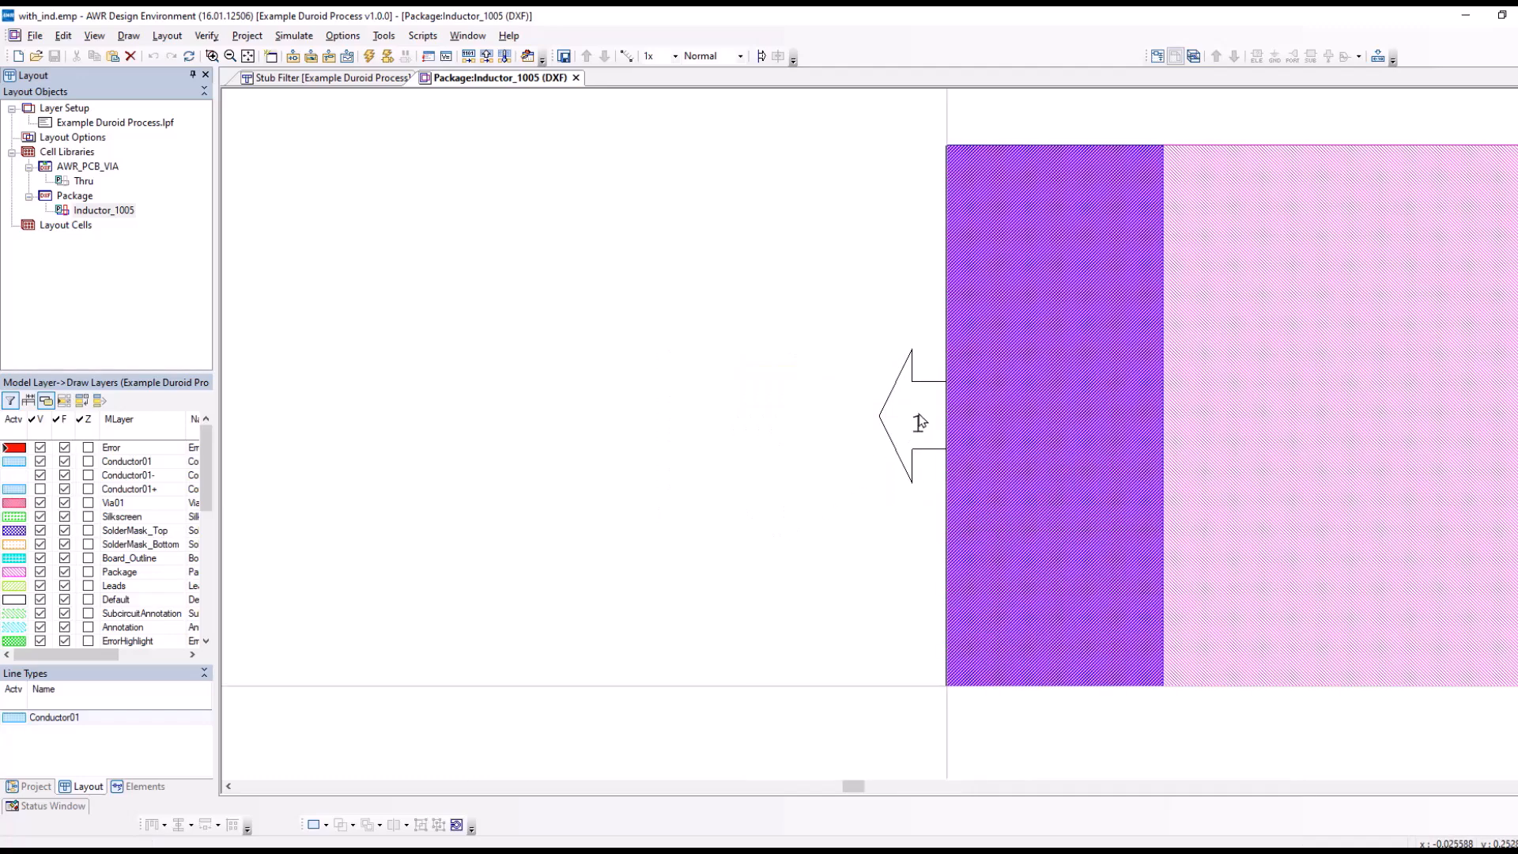
left_click_drag(854, 786, 917, 788)
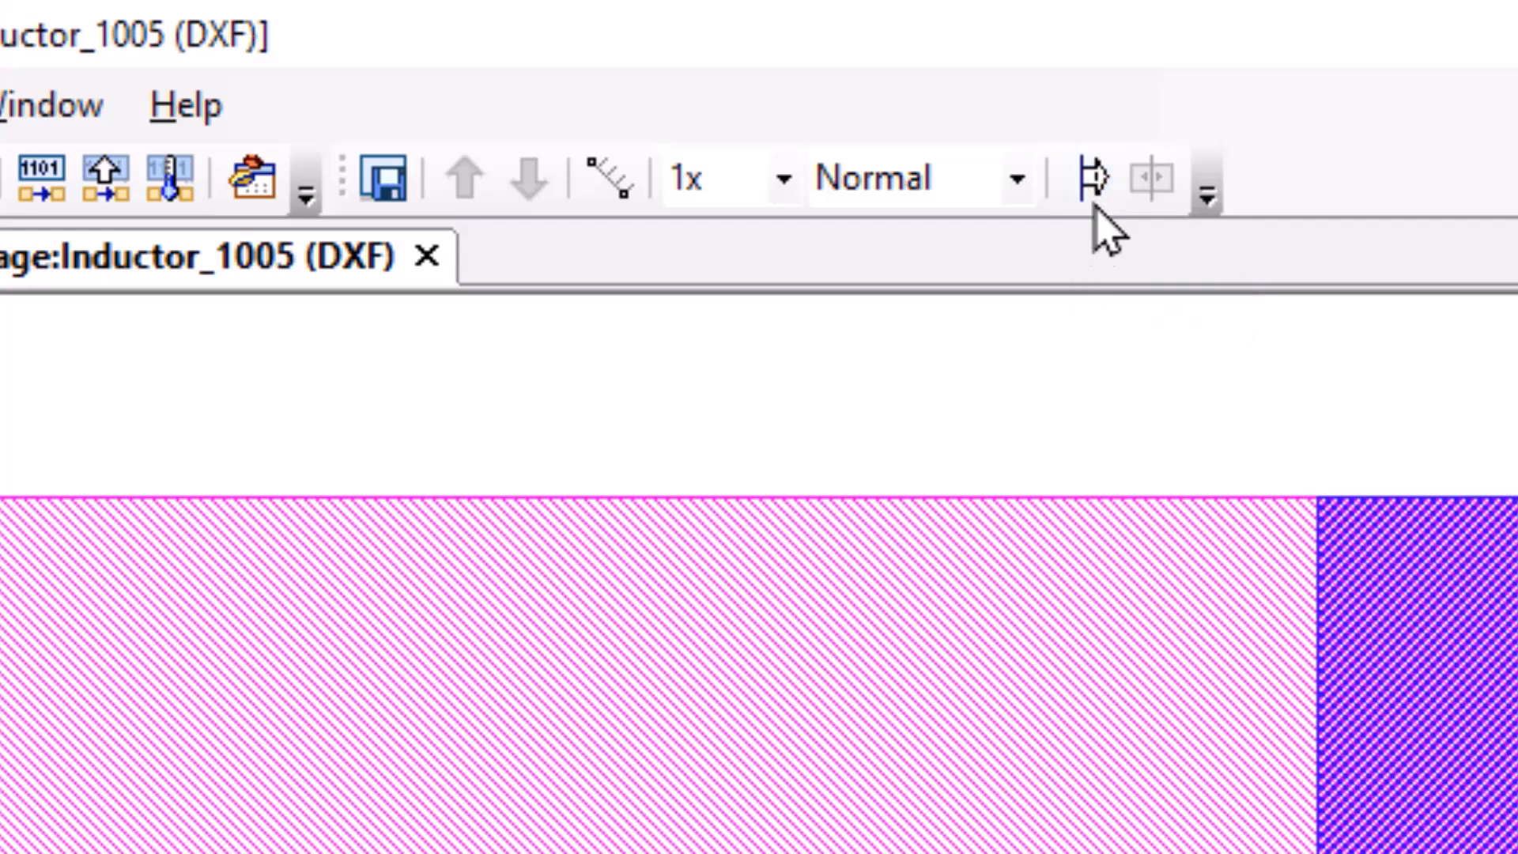
Step: Try adding a cell port along the top edge of the right solder pad, and close the Inductor_1005 cell without saving the edits
left_click(1091, 180)
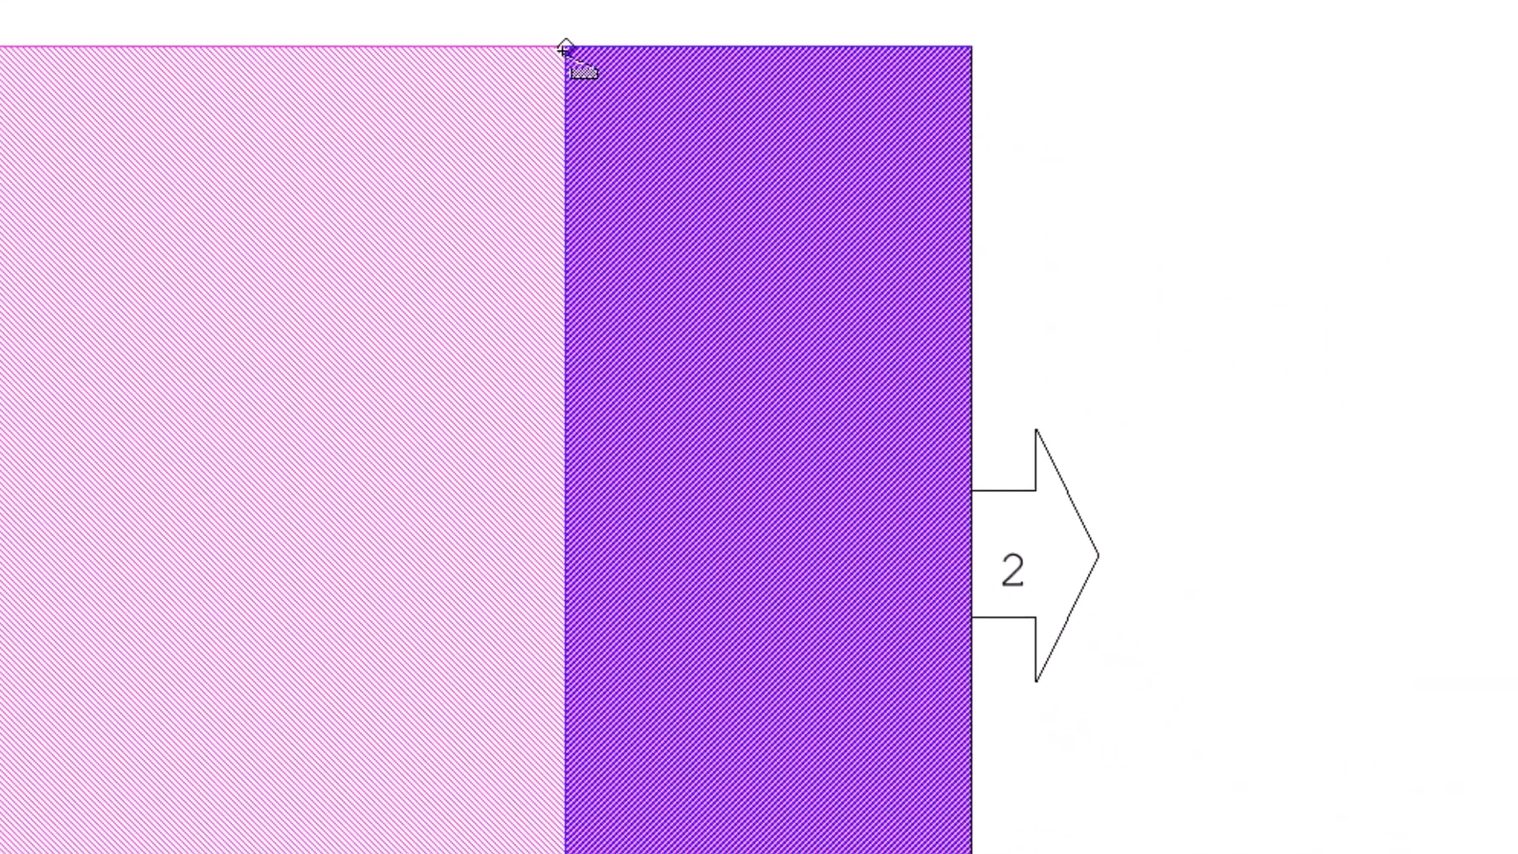
left_click_drag(565, 47, 972, 48)
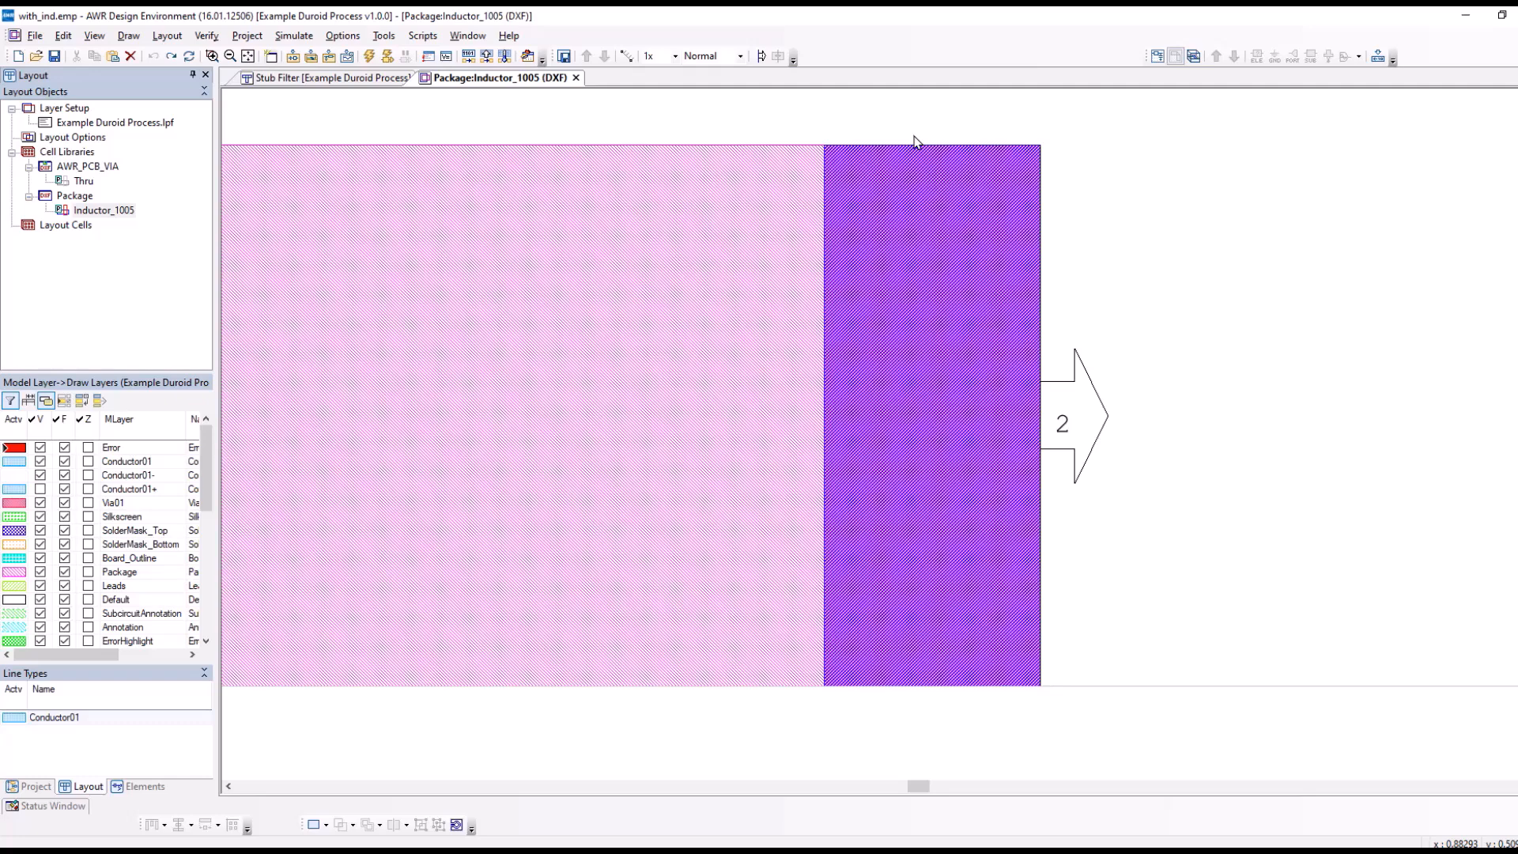
left_click(577, 78)
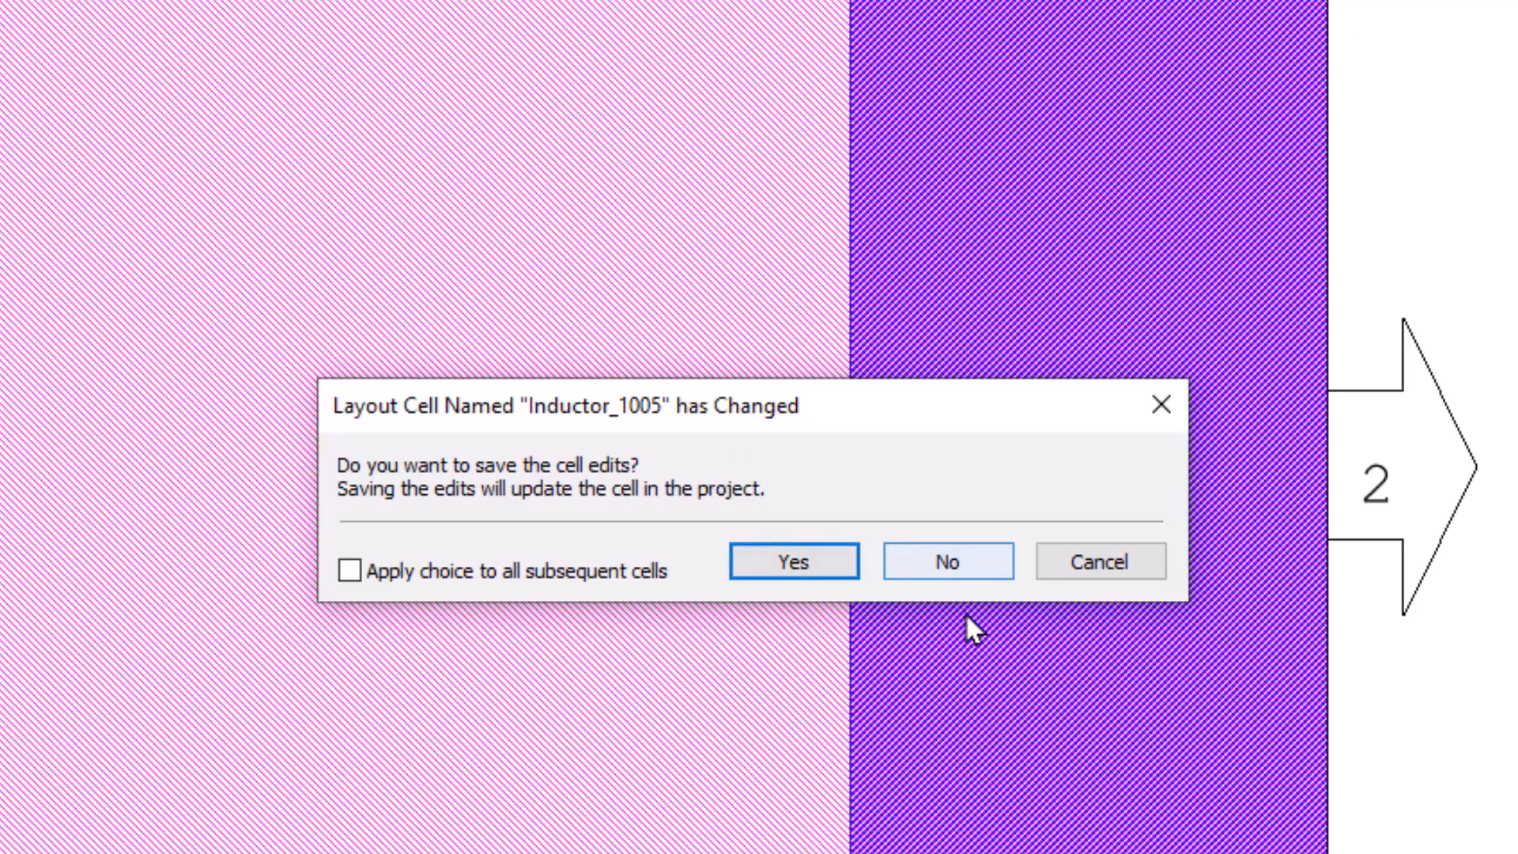
left_click(952, 571)
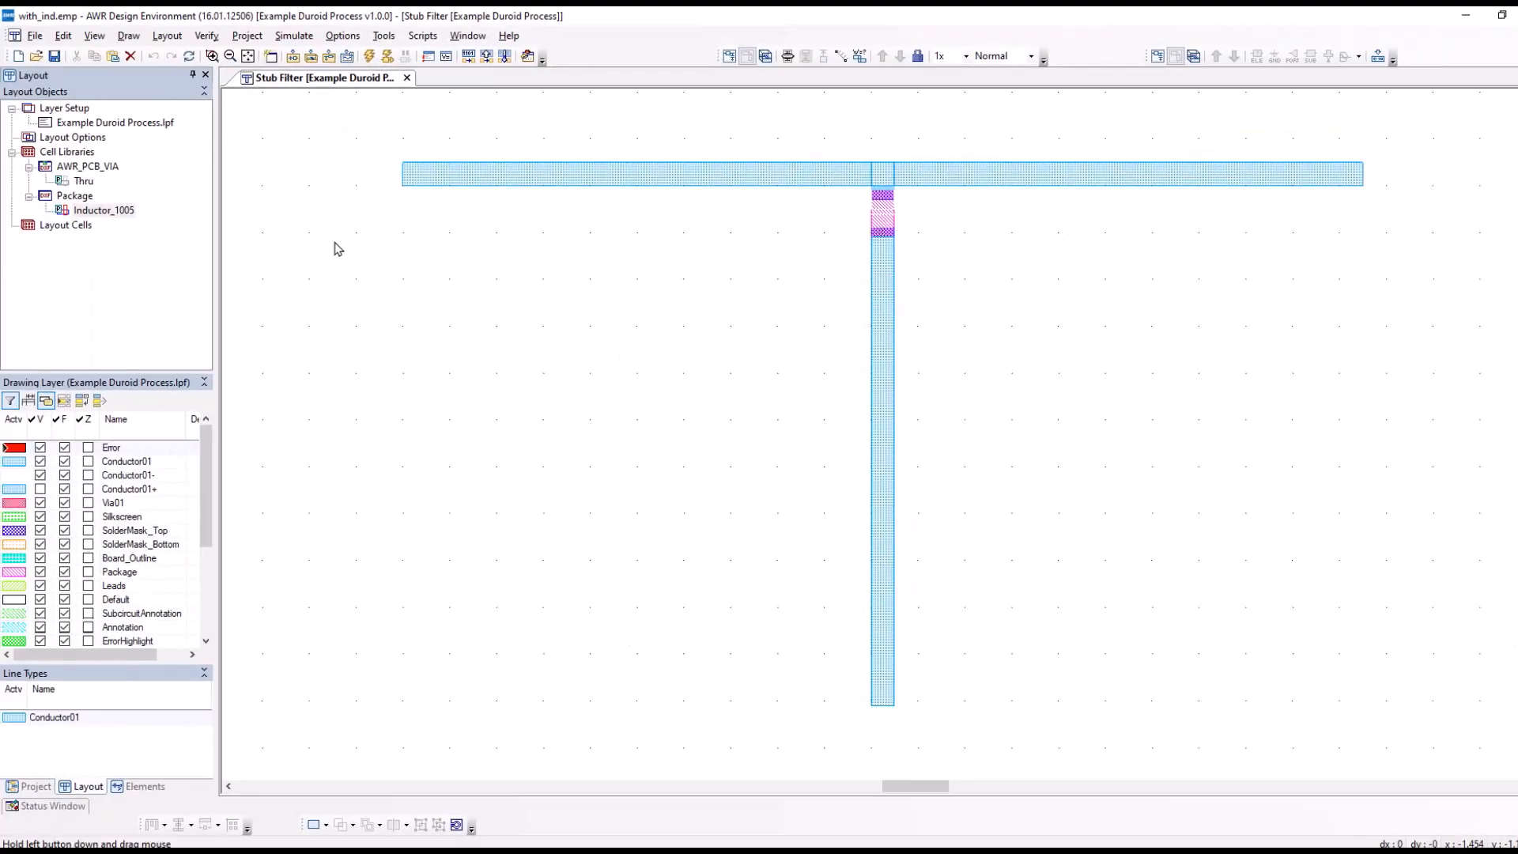
Step: Open the Stub Filter schematic and check the library and layout cell assigned to inductor L1 in its element properties
key("F3")
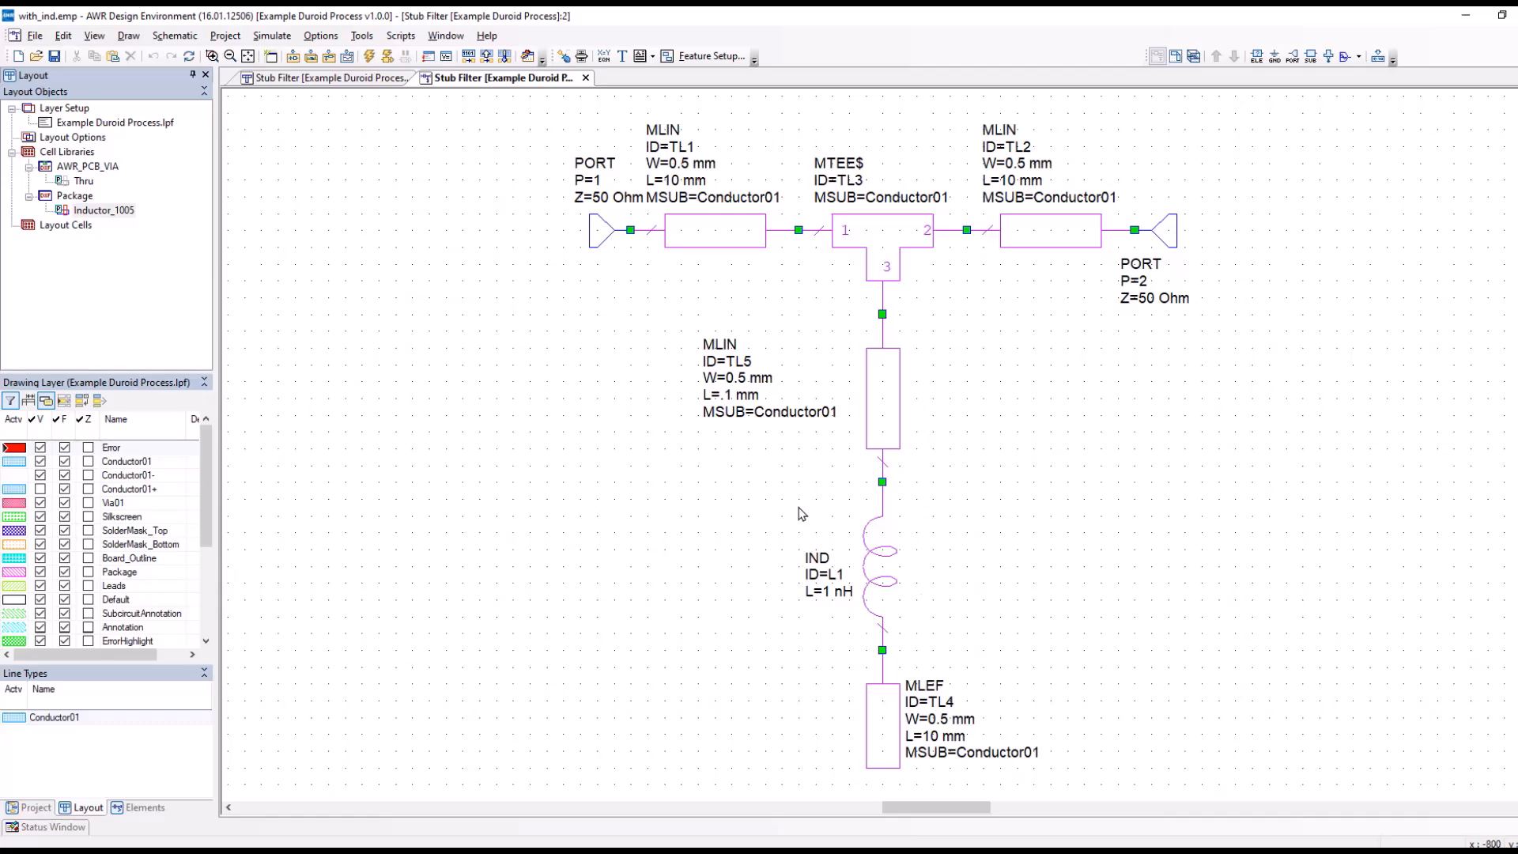
double_click(869, 560)
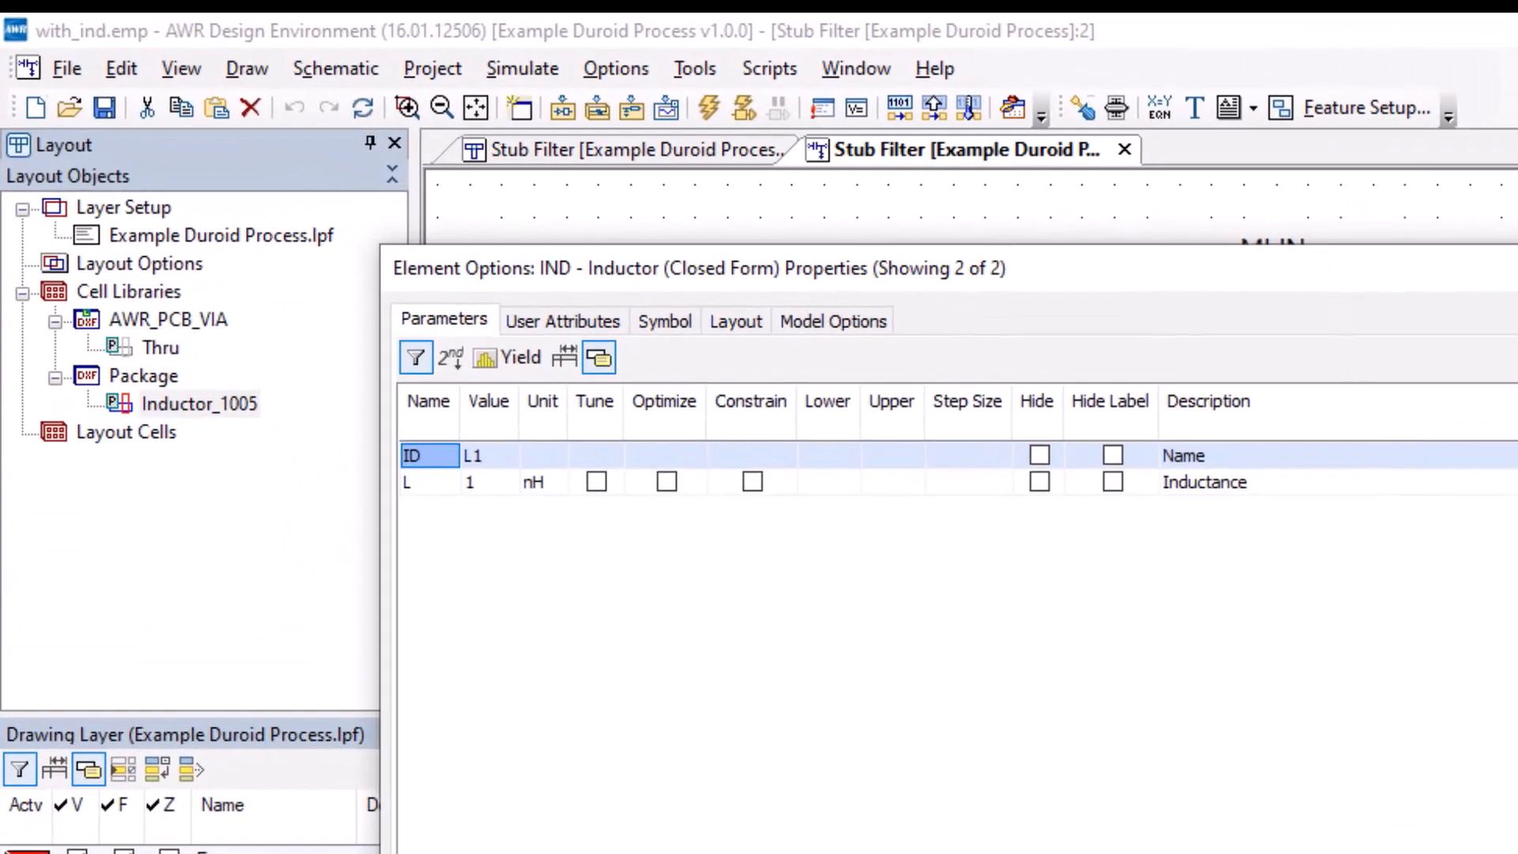
left_click(752, 321)
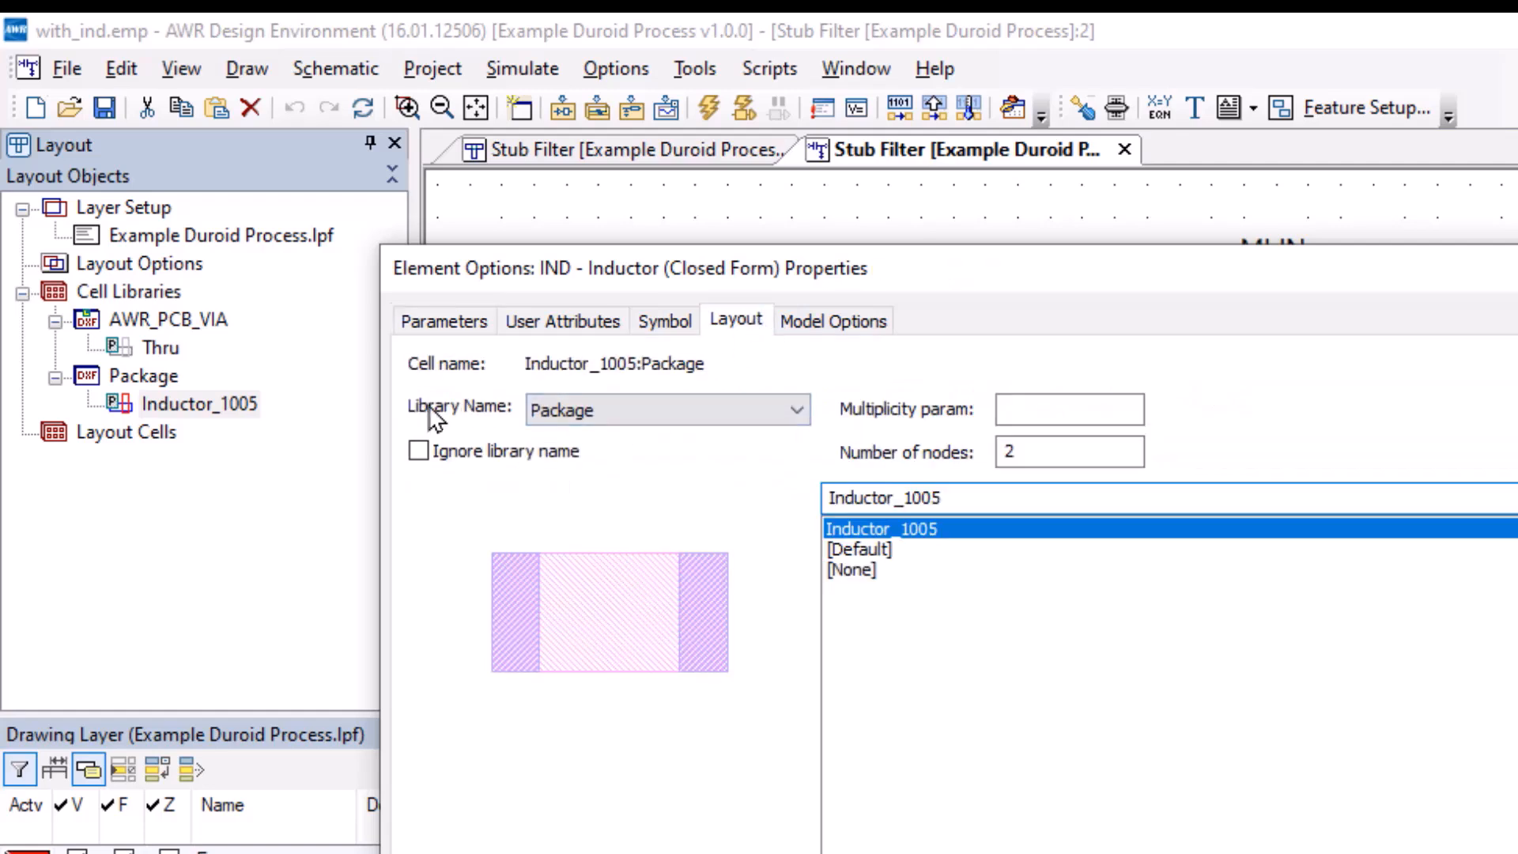
left_click(576, 413)
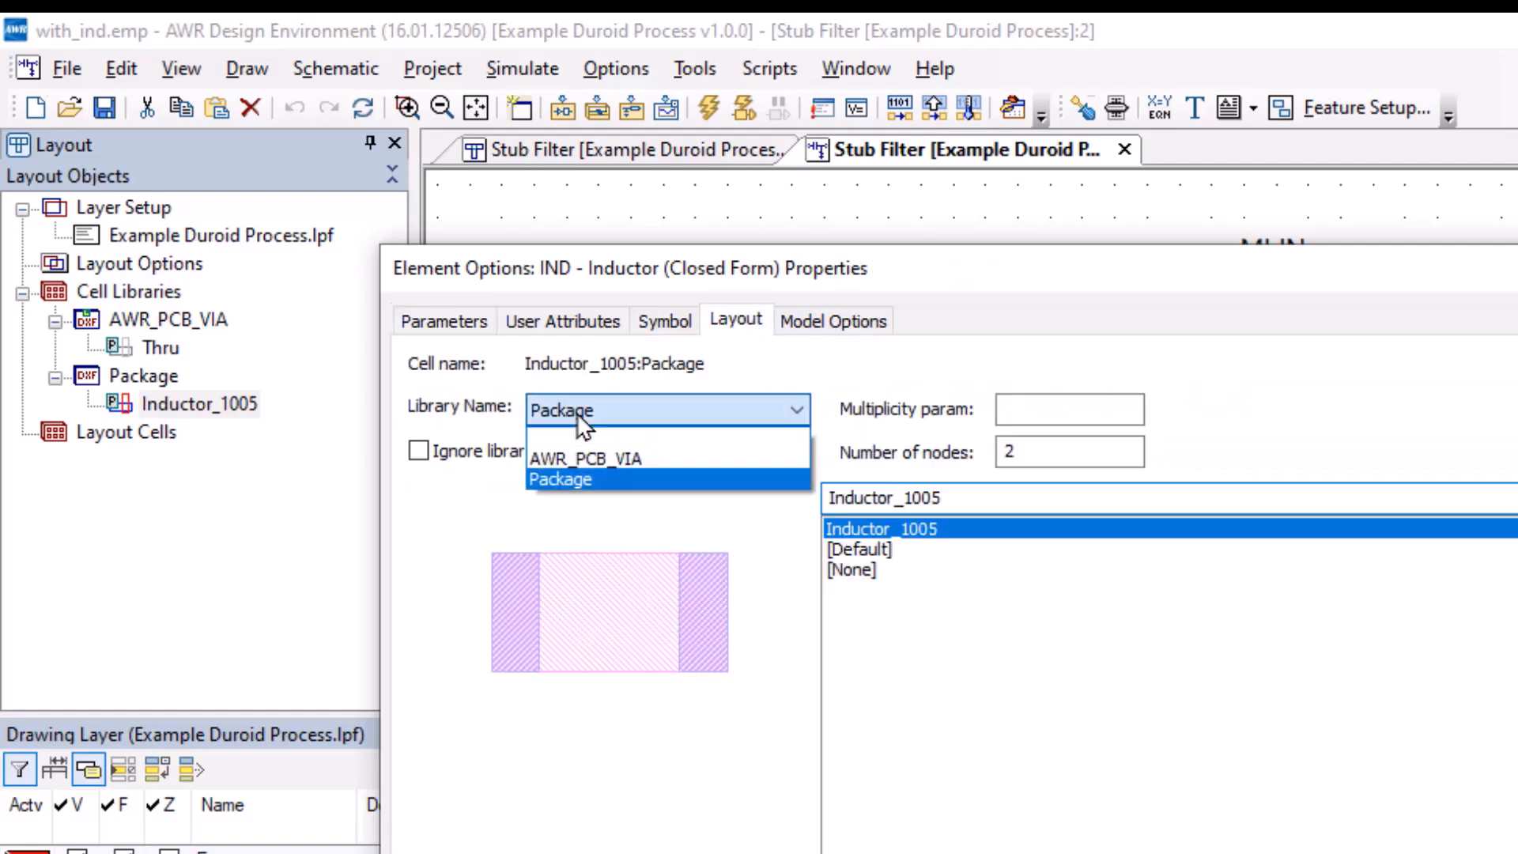
left_click(577, 413)
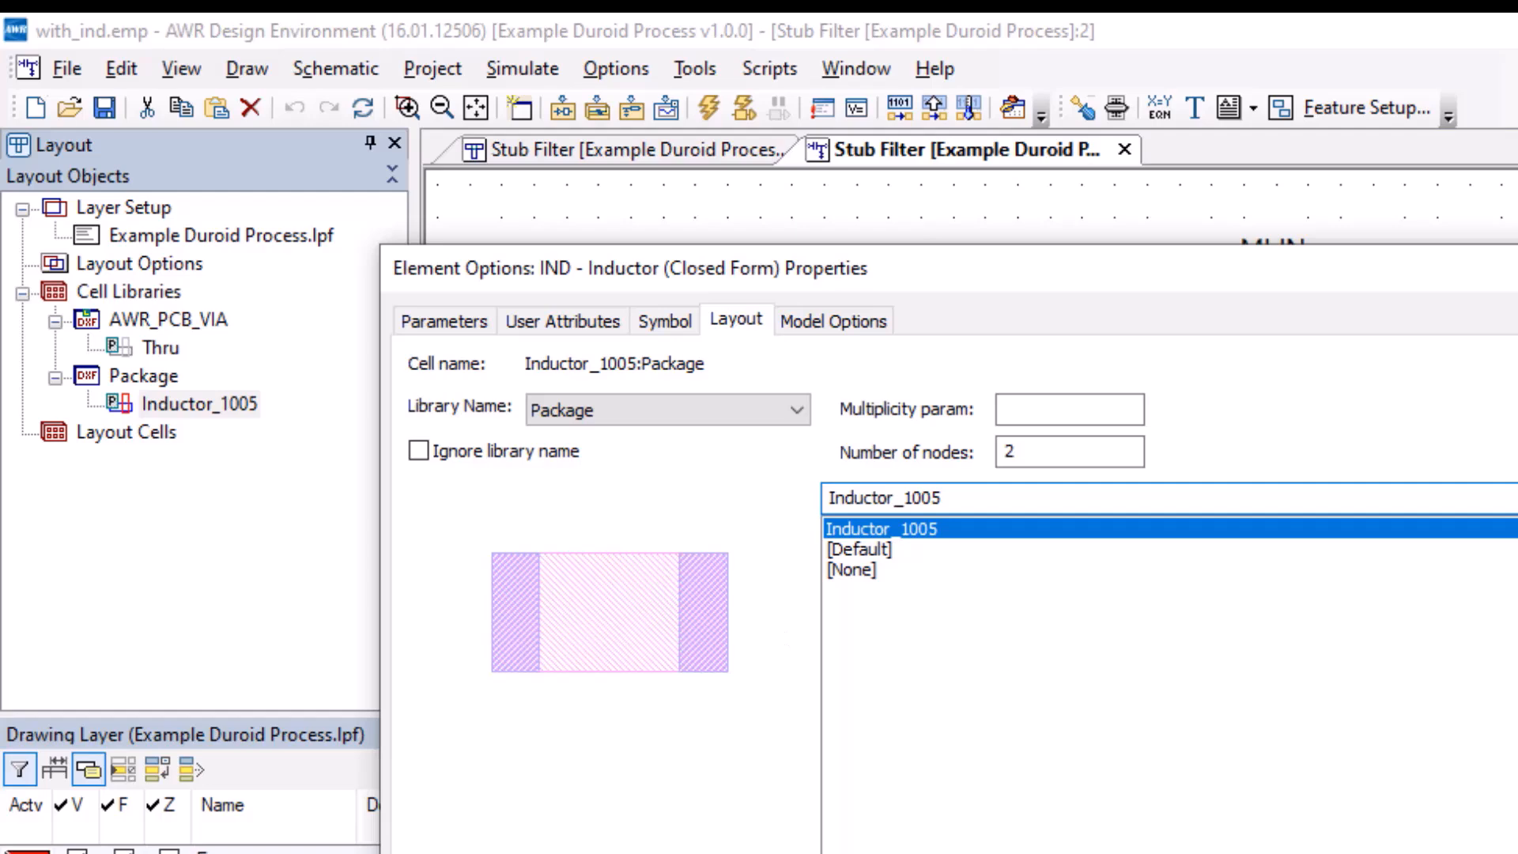
key("Return")
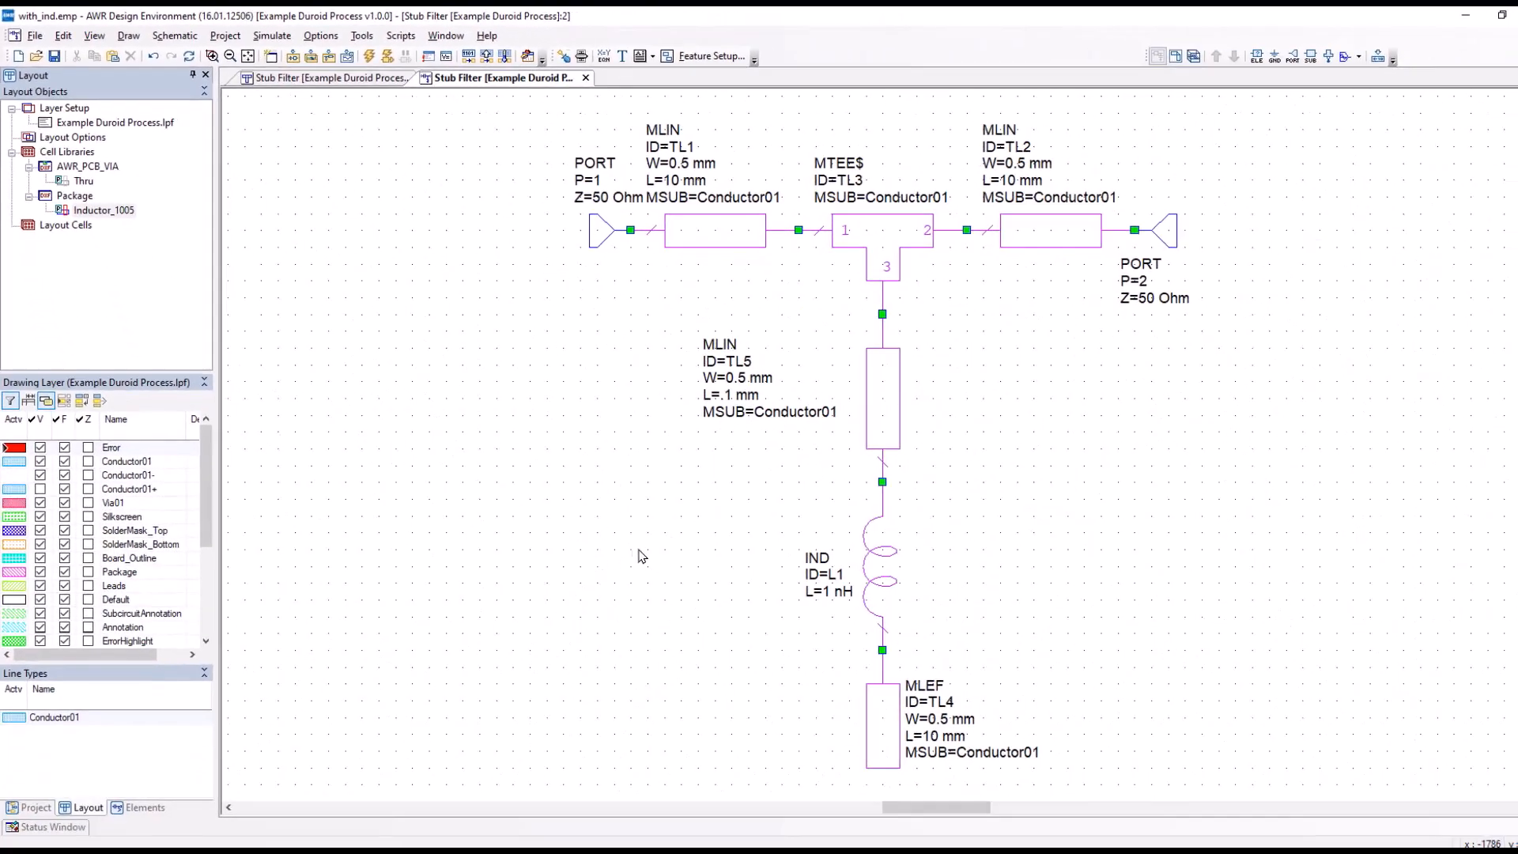
Step: Locate schematic inductor L1 in the layout, and move the lower stub line and the inductor package away from the tee junction
right_click(876, 548)
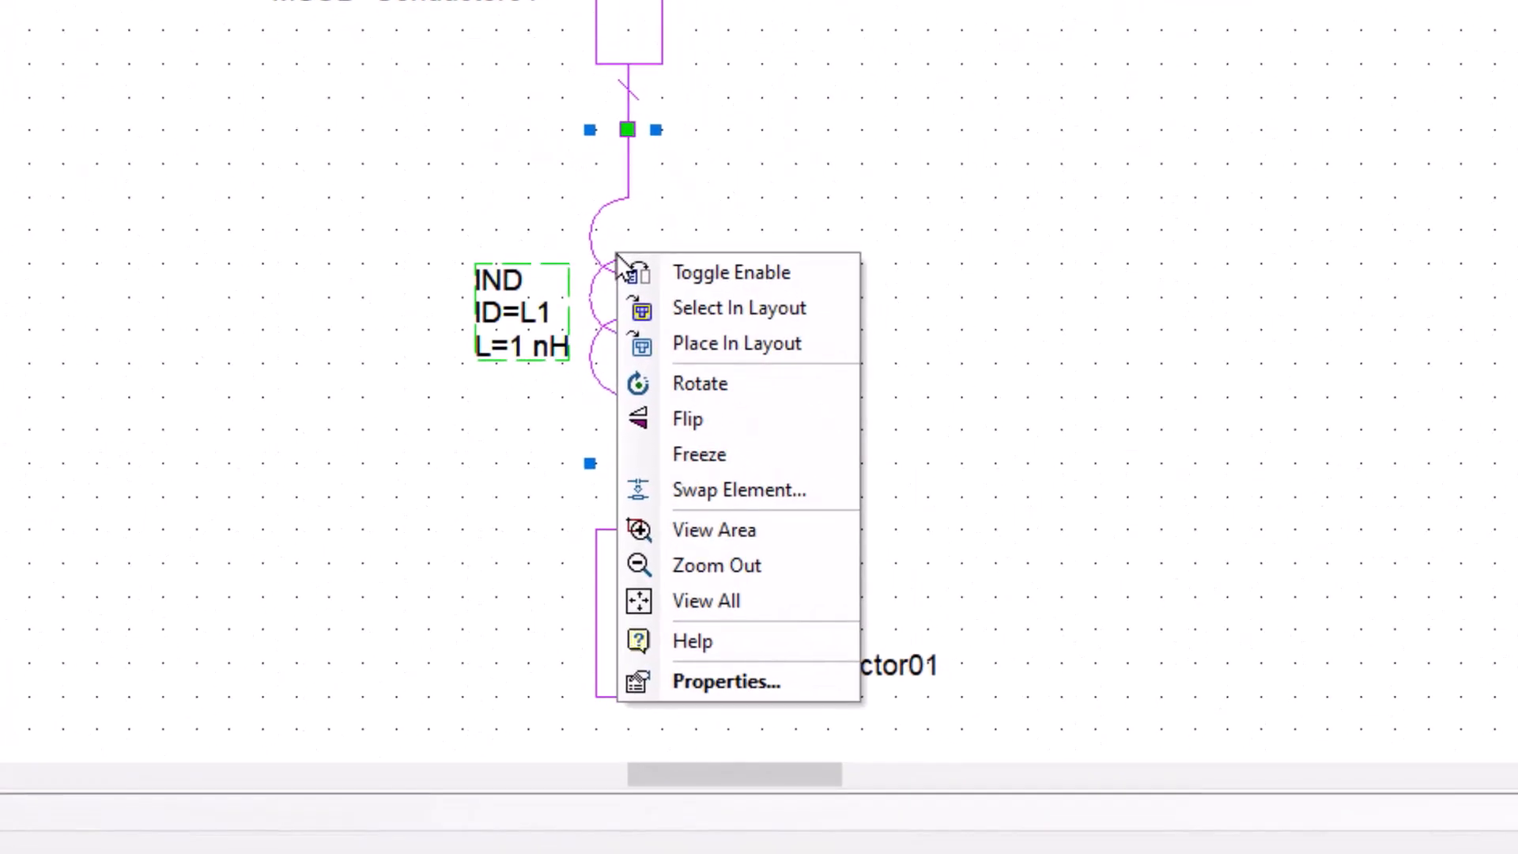
left_click(704, 305)
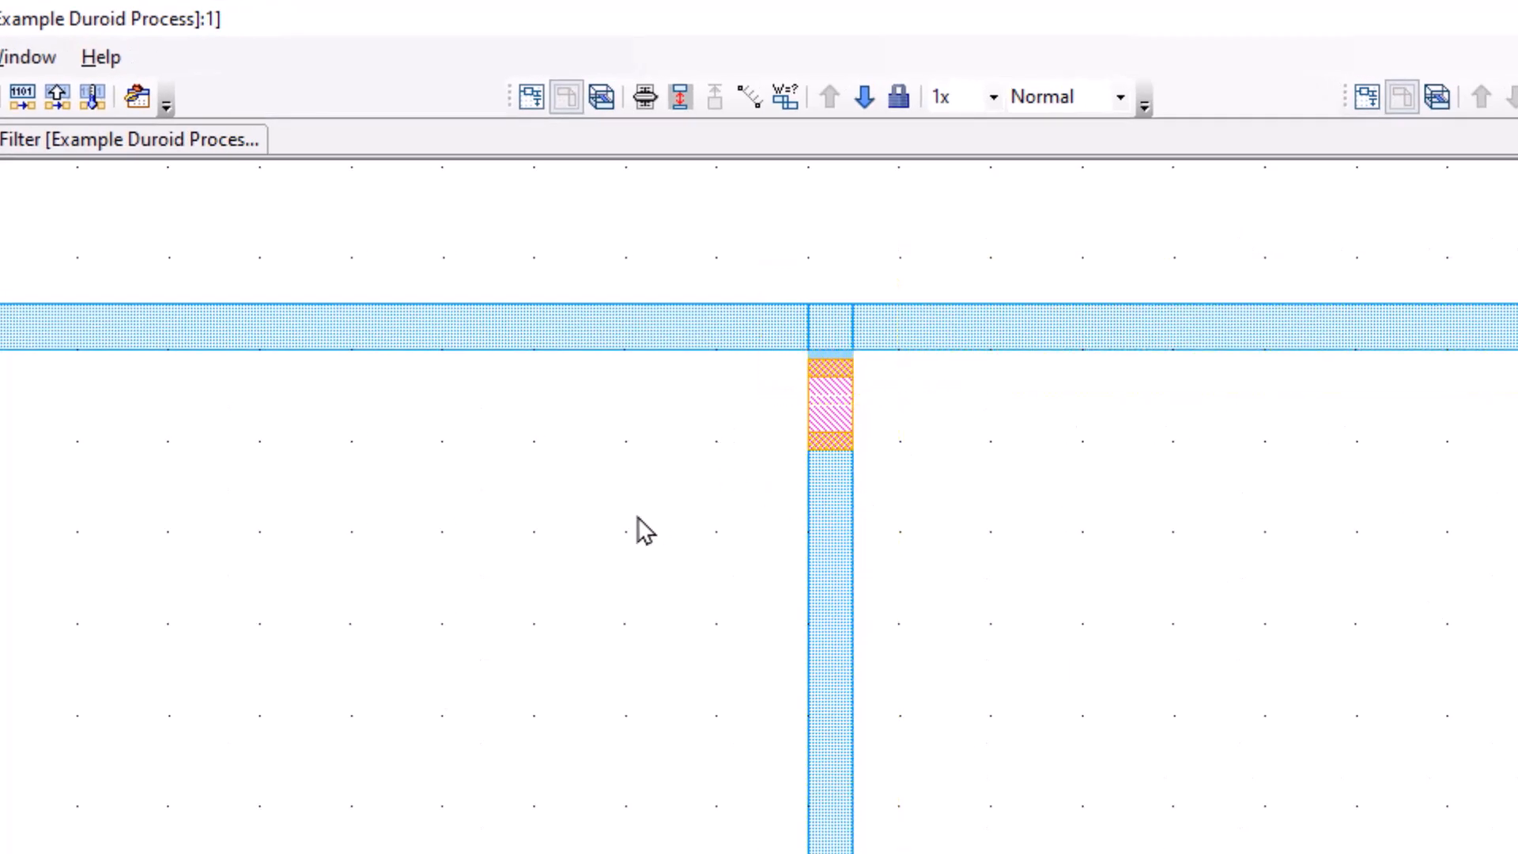
left_click_drag(841, 620, 1146, 759)
left_click(811, 433)
left_click_drag(811, 432, 715, 528)
left_click(491, 609)
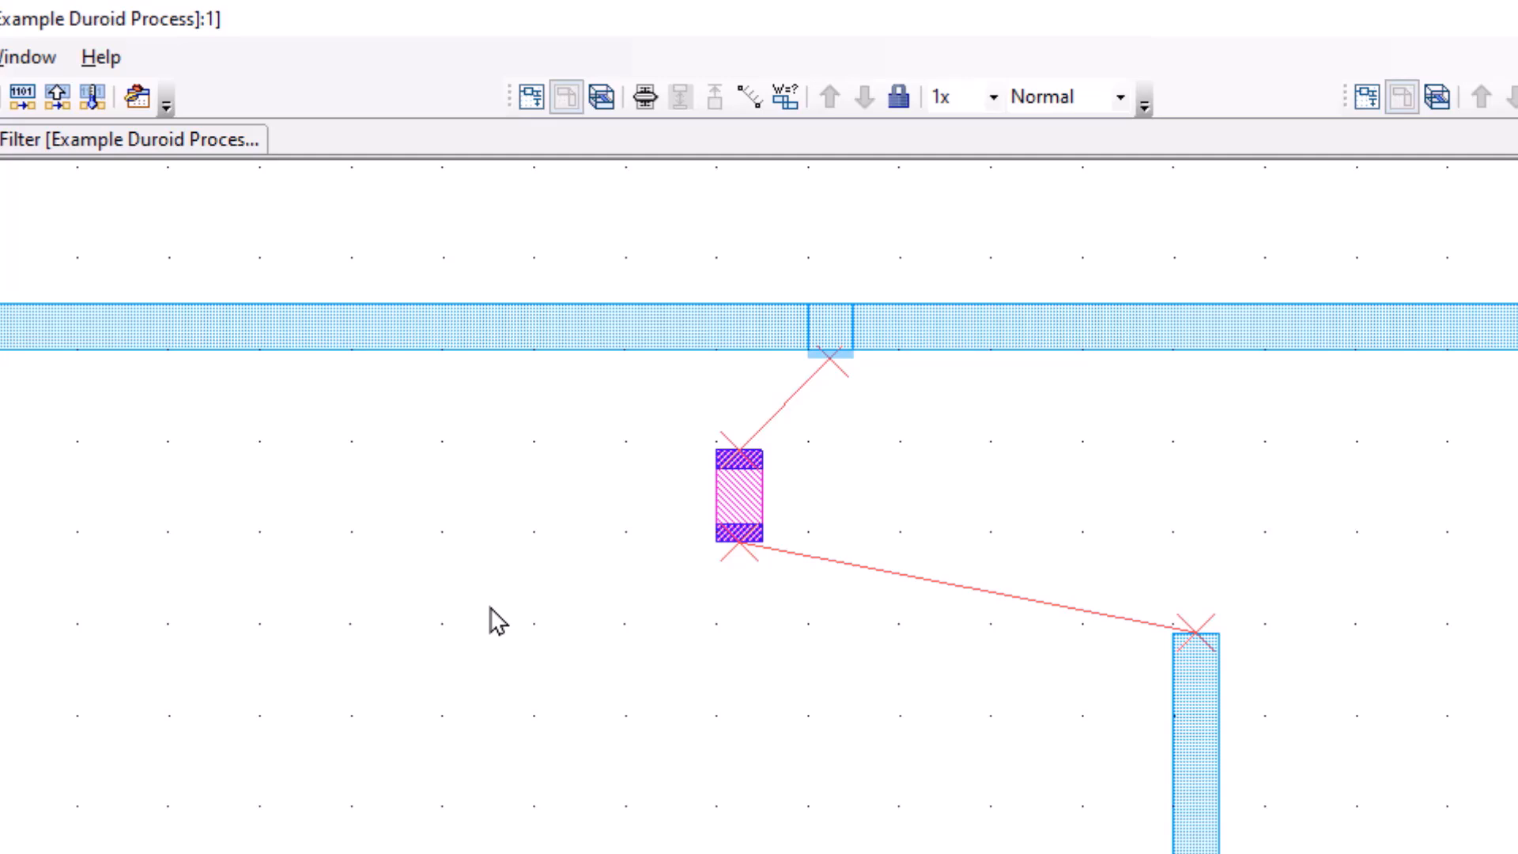
Step: Select all layout shapes, snap their connected faces together, and clear the selection
key("ctrl+a")
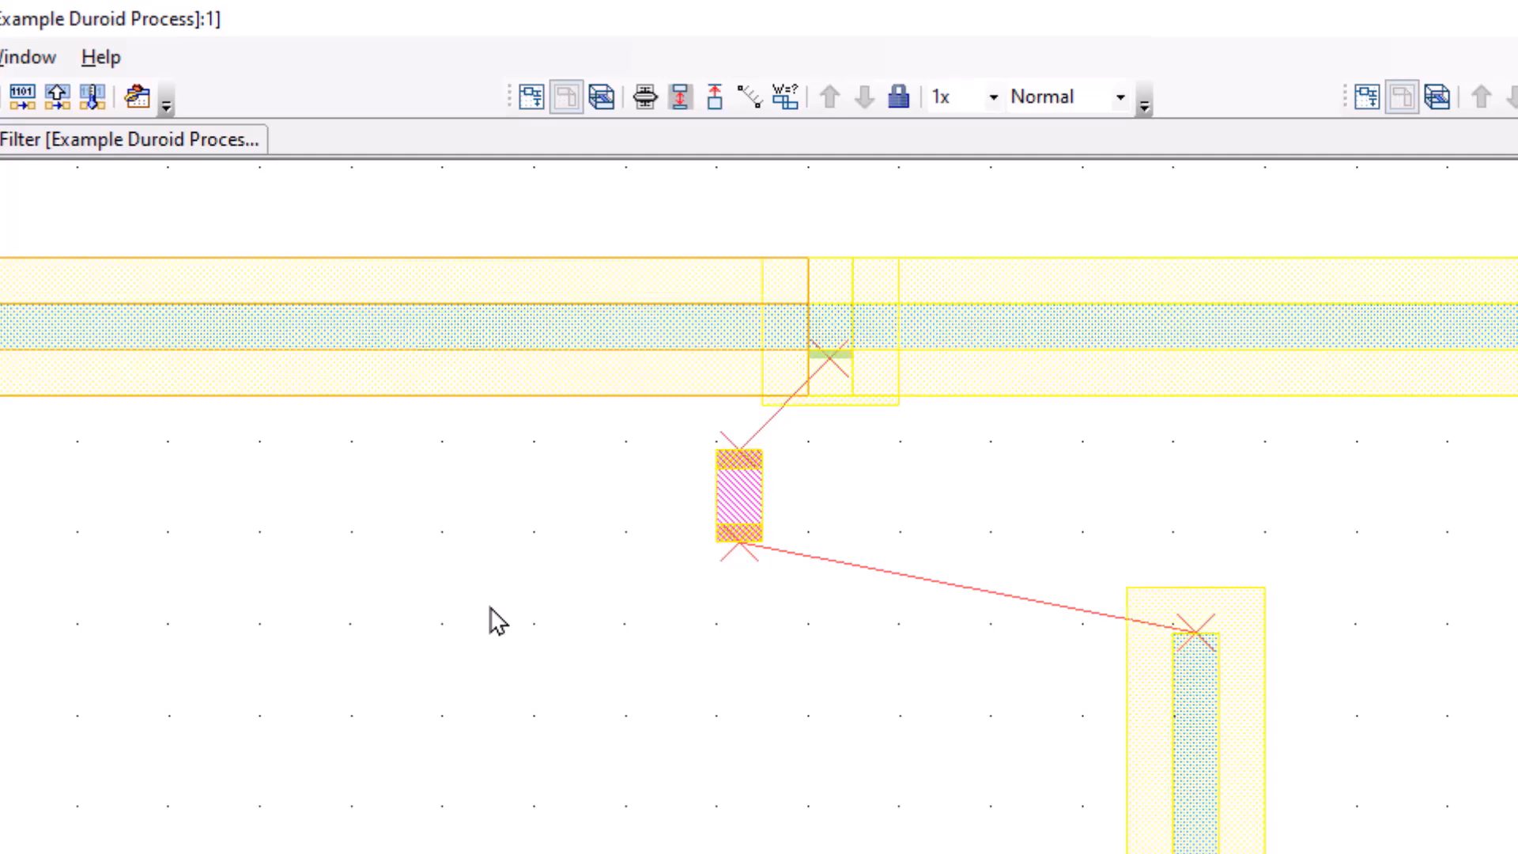
key("ctrl+j")
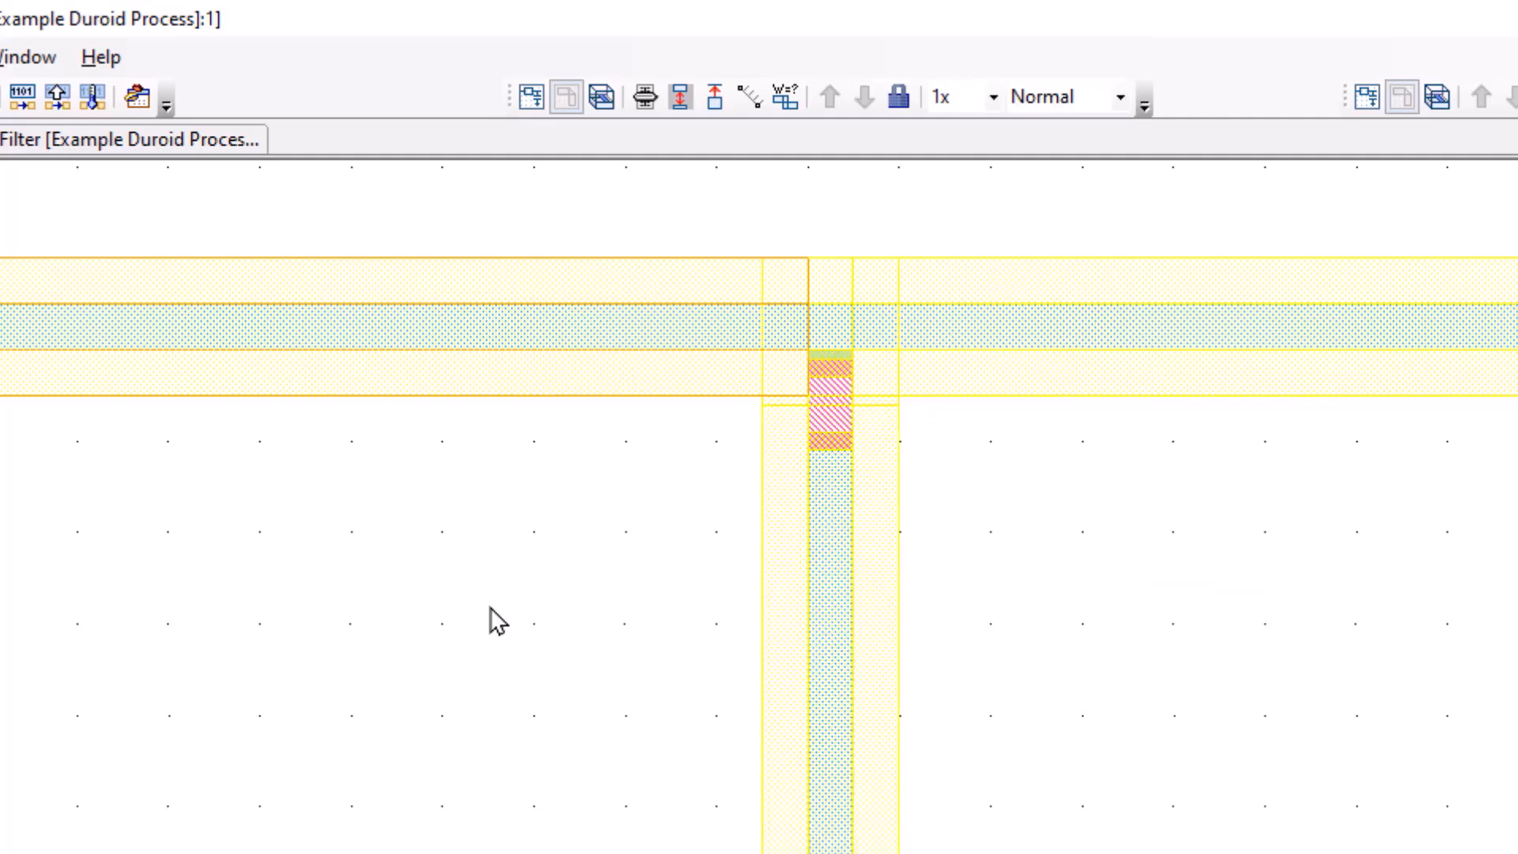
left_click(490, 607)
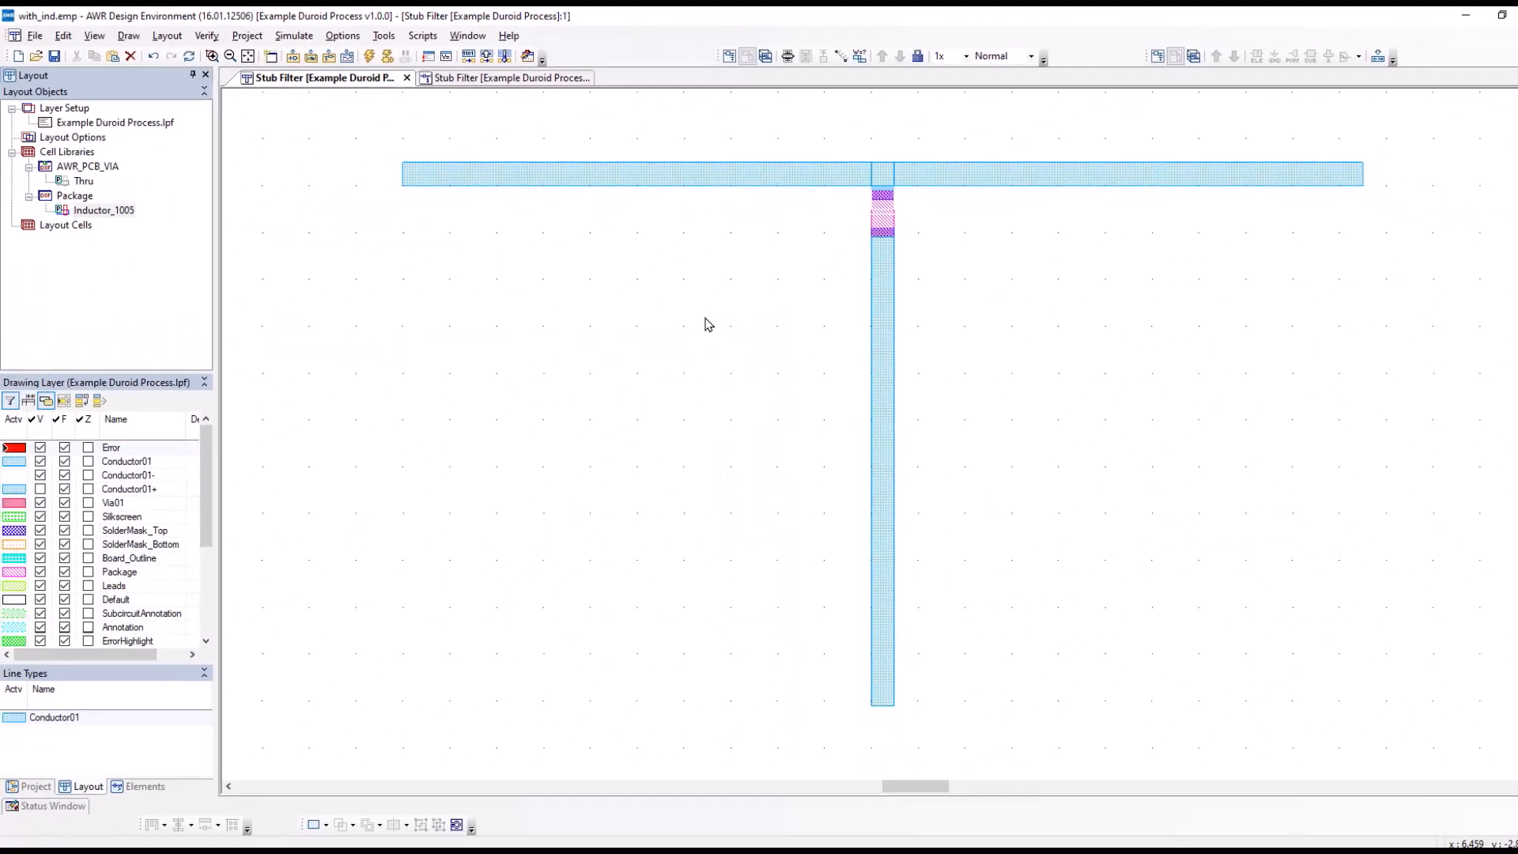